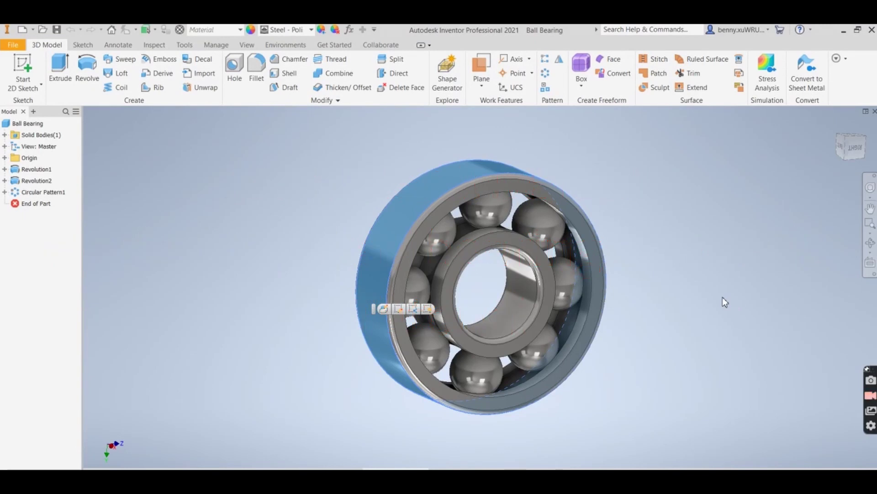
Create a new part, Part8, from Standard.ipt and start a 2D sketch.
left_click(713, 323)
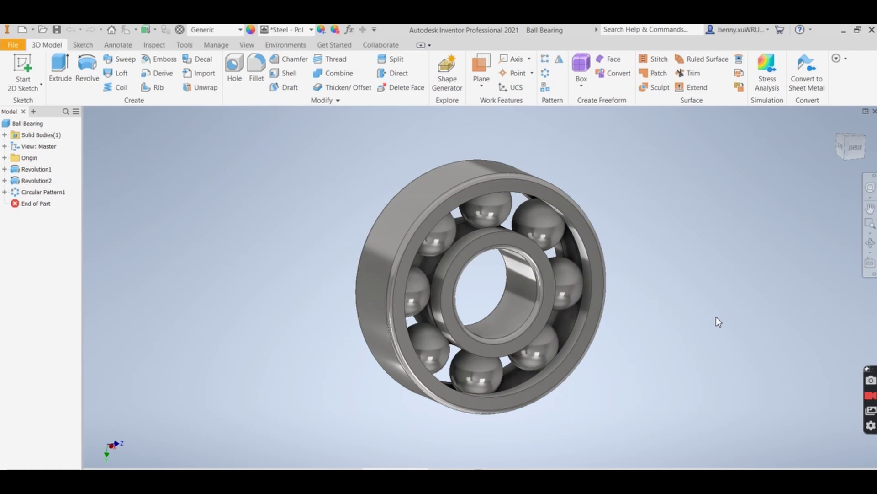
middle_click_drag(717, 319, 793, 297, "shift")
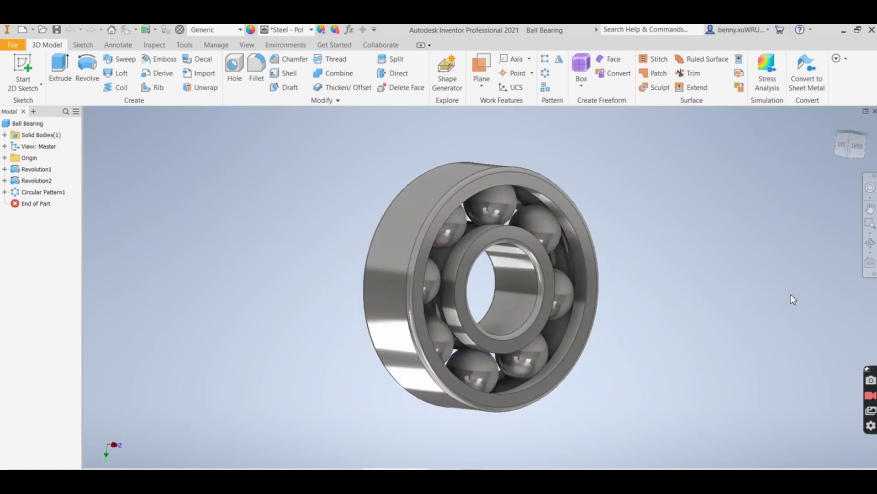
left_click(16, 46)
left_click(27, 86)
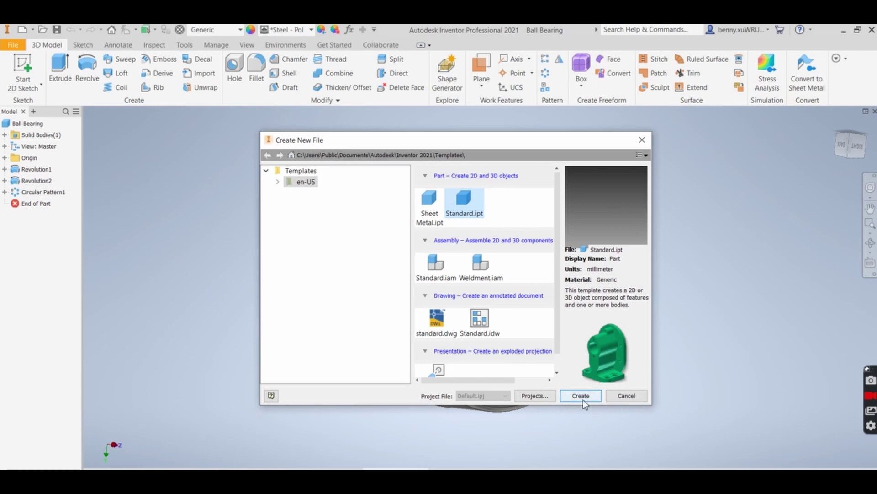
left_click(581, 396)
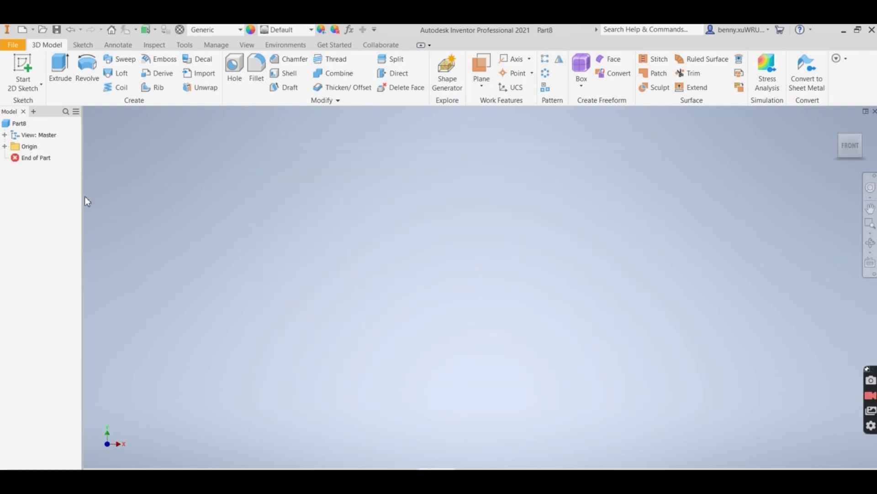
left_click(24, 67)
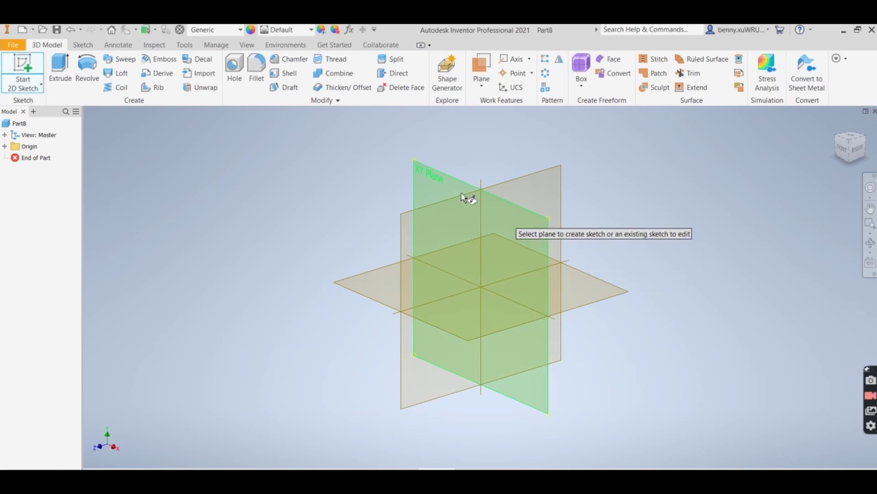
Sketch on the YZ plane and project the origin's X and Y axes into it.
left_click(549, 224)
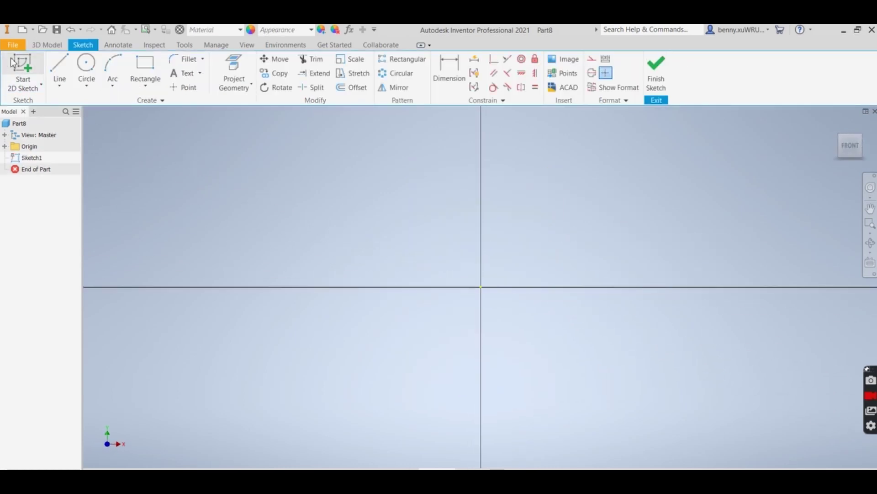
left_click(235, 69)
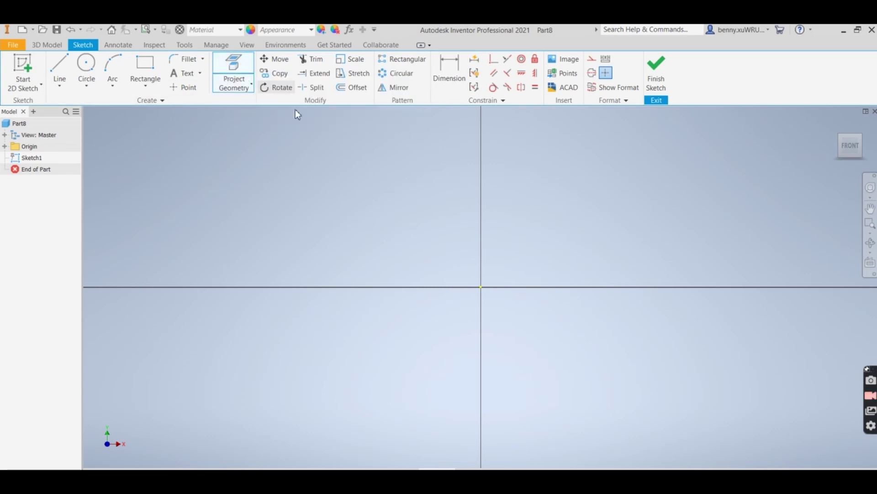
left_click(5, 147)
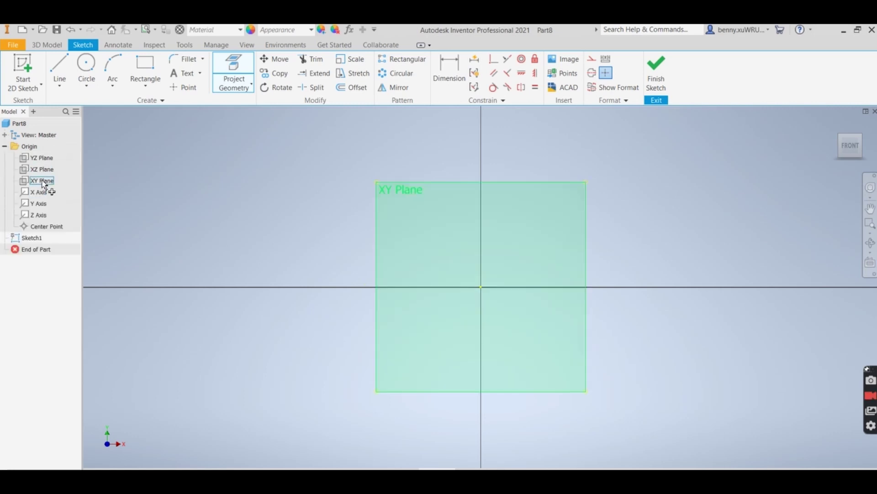
left_click(38, 193)
left_click(39, 203)
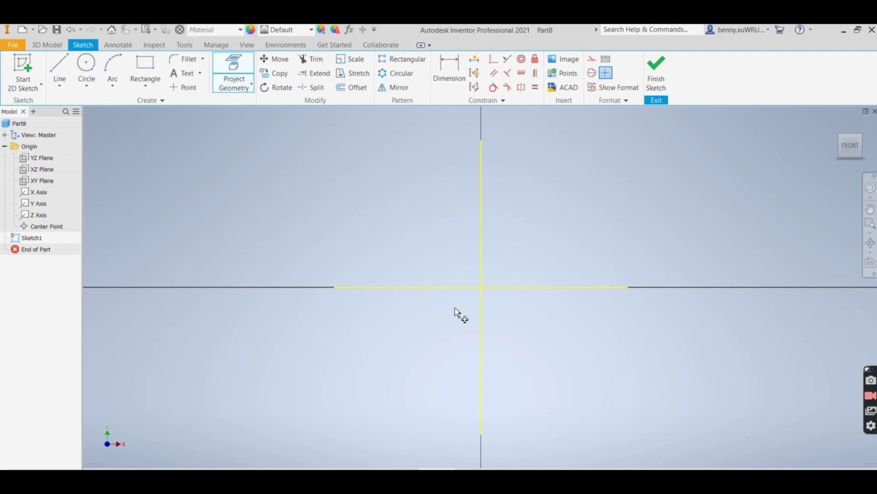
scroll(592, 265, "down", 5)
middle_click_drag(589, 261, 473, 277)
Draw a rectangle above the origin with its top-edge midpoint coincident to the vertical axis.
left_click(145, 64)
left_click(368, 216)
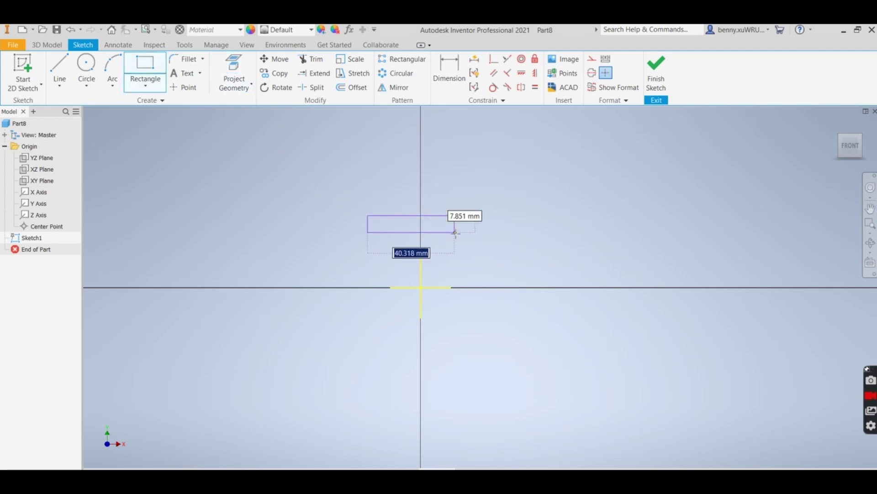
left_click(455, 232)
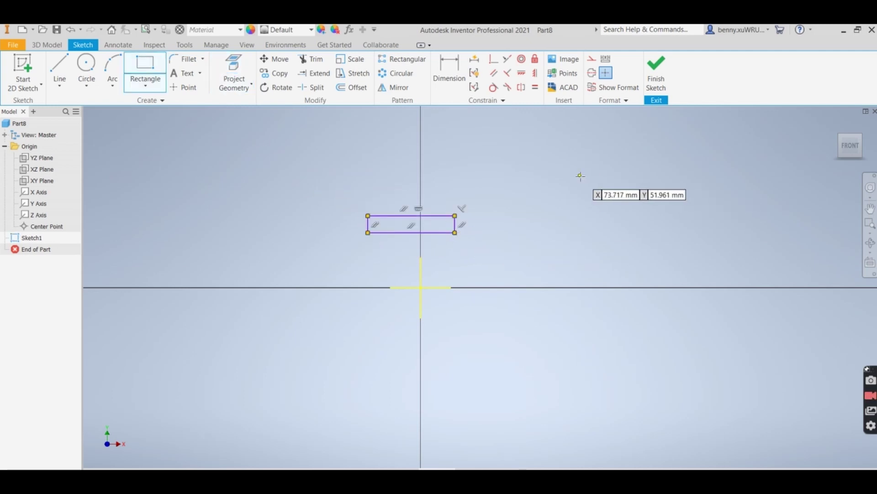
right_click(537, 187)
left_click(581, 188)
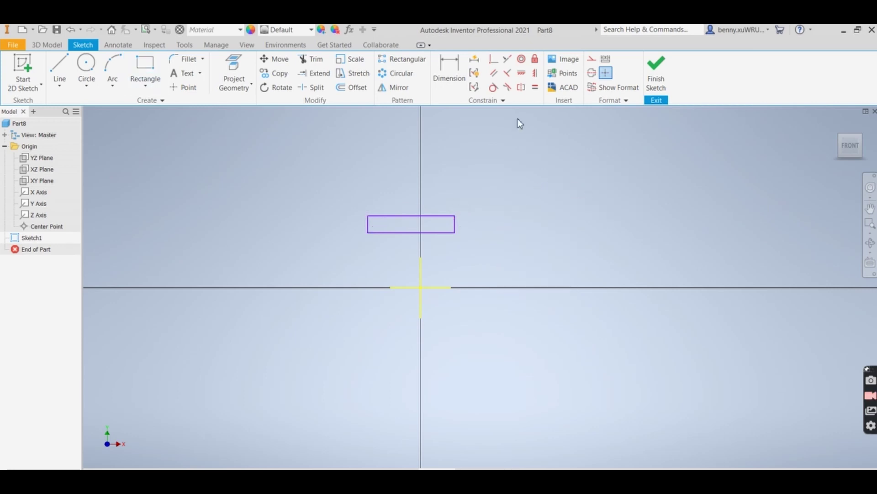
left_click(494, 58)
left_click(421, 261)
Dimension the rectangle 10 wide, with its top edge 16 above the X axis.
left_click(447, 65)
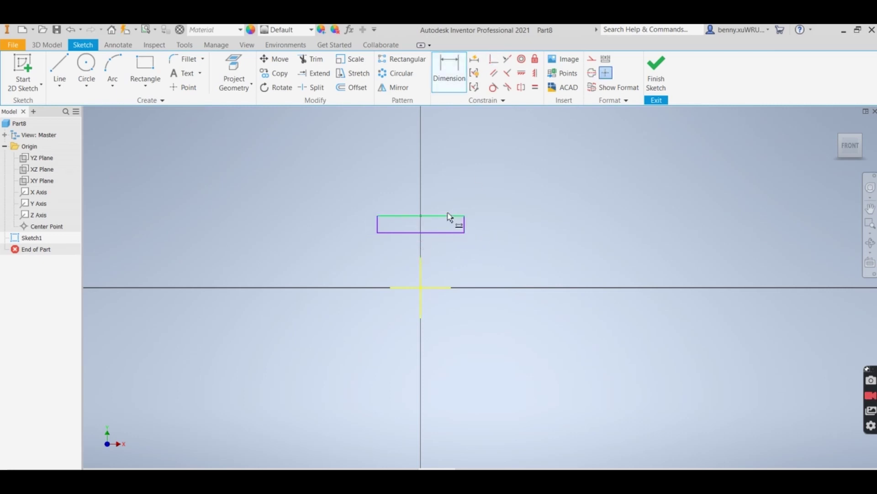
left_click(448, 218)
left_click(454, 177)
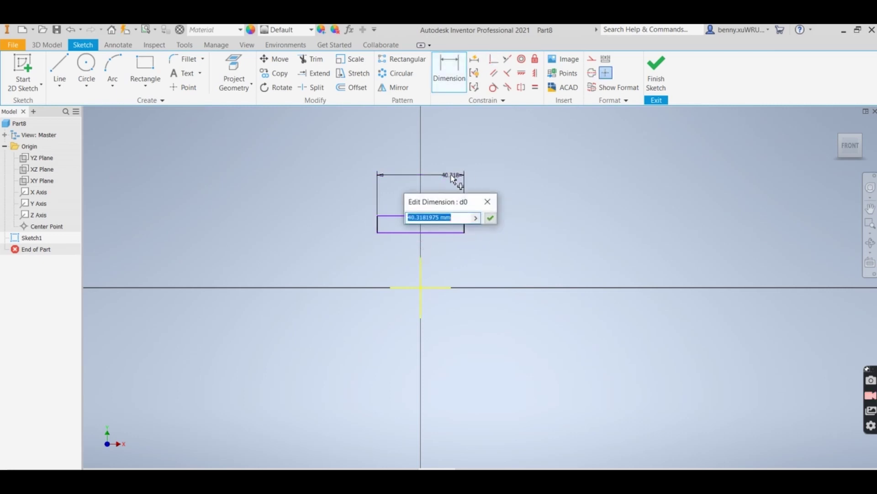
type("10")
key("Return")
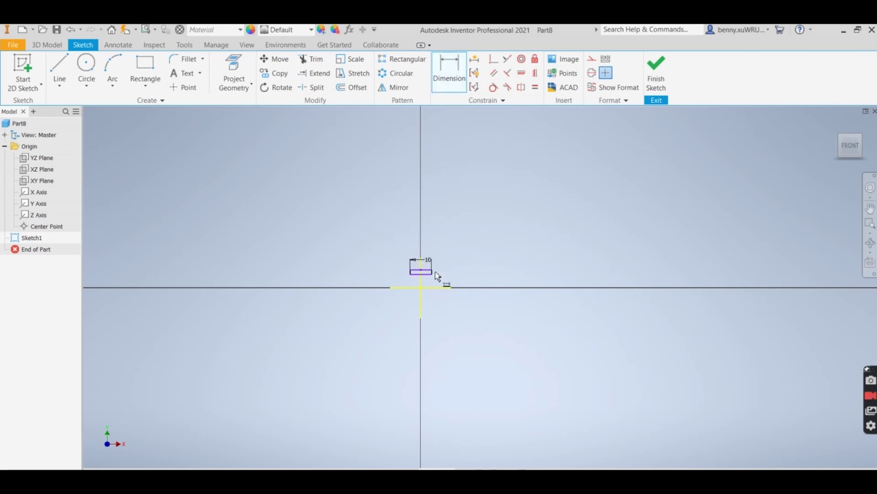
scroll(437, 275, "down", 5)
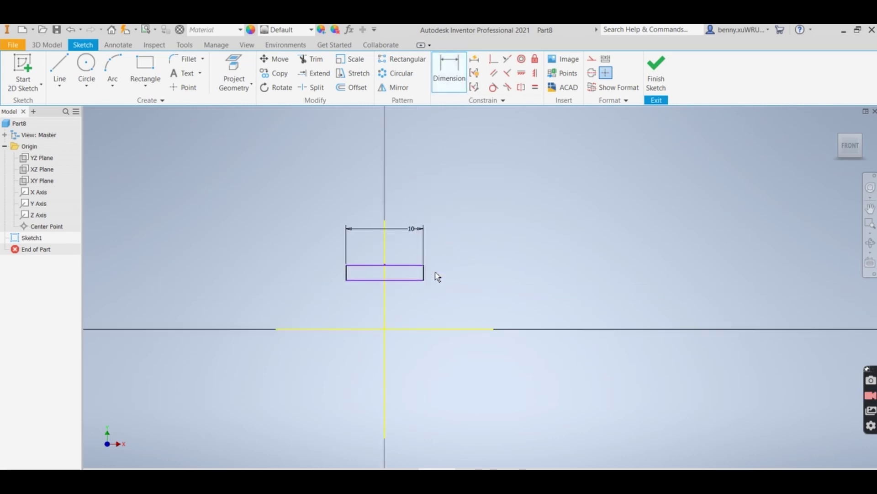
left_click(407, 266)
left_click(388, 330)
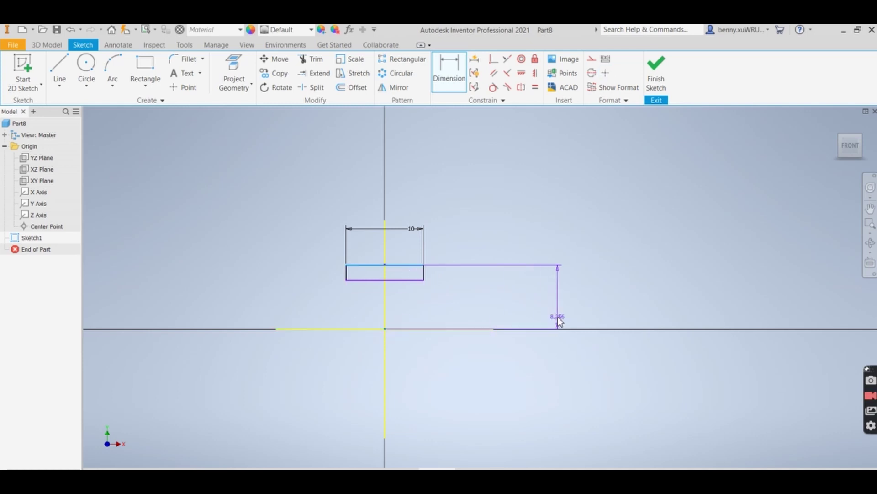
left_click(559, 321)
type("16")
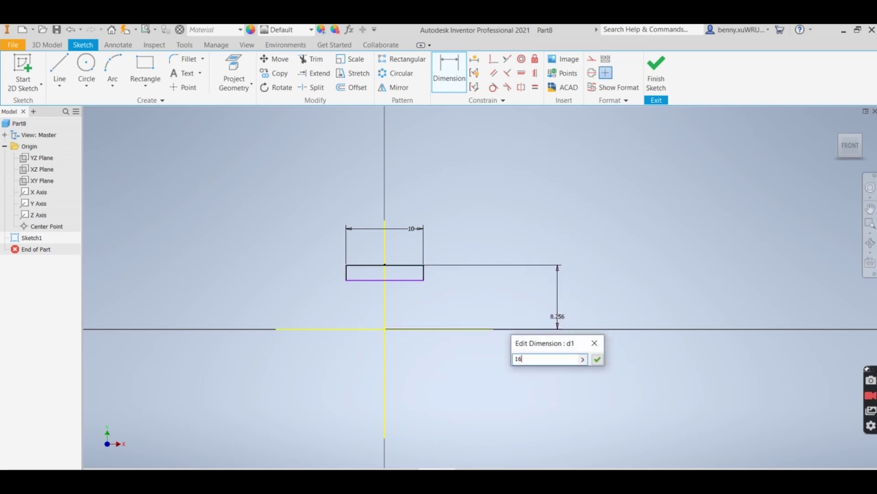
key("Return")
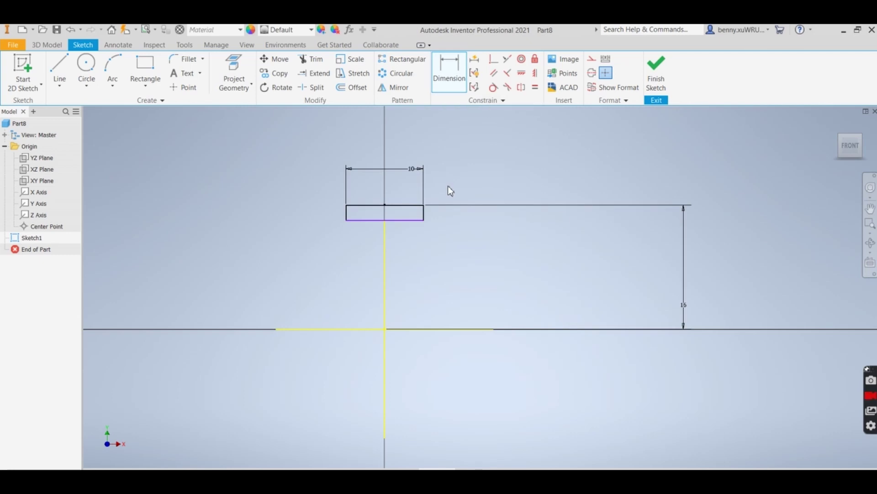
Draw a second, wider rectangle below the first one.
left_click(145, 68)
left_click(337, 252)
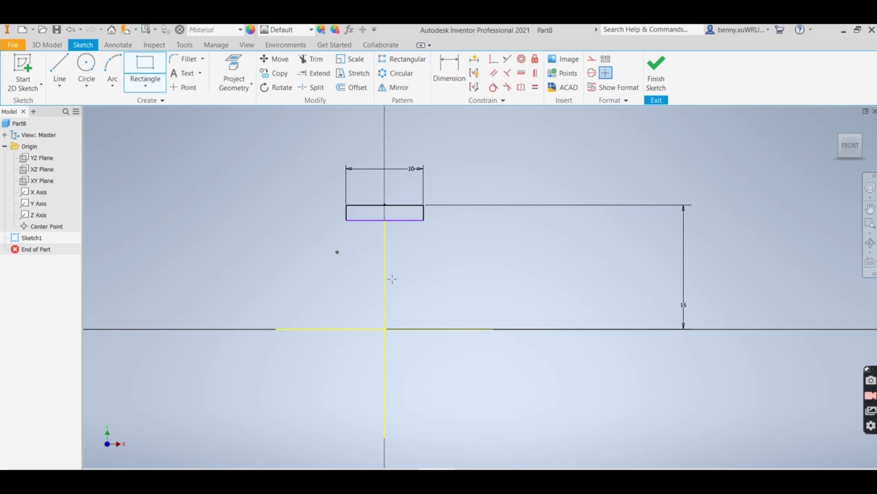
left_click(446, 275)
right_click(476, 251)
left_click(524, 250)
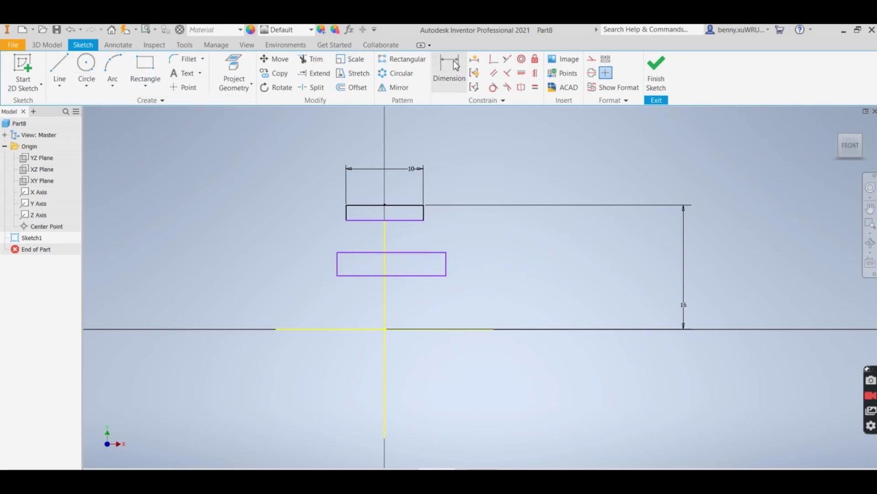
Dimension a 5.25 gap between the rectangles and the lower bottom edge 6 above the X axis.
key("d")
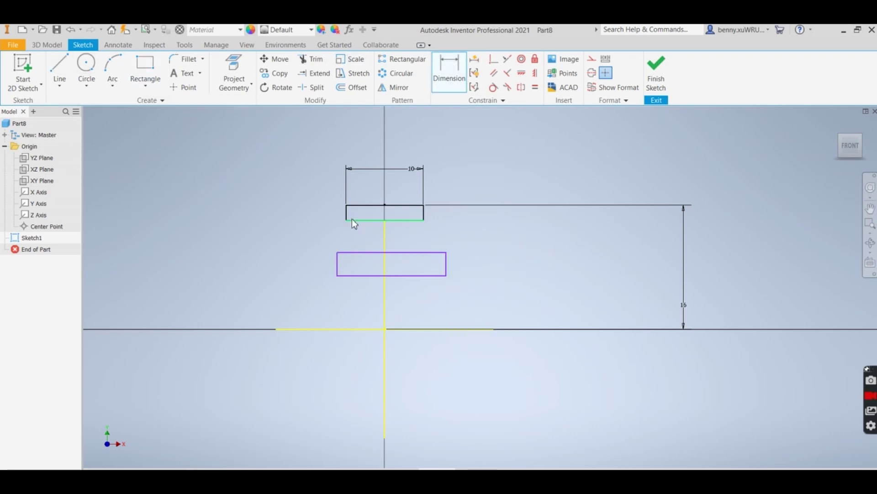
left_click(352, 219)
left_click(351, 253)
left_click(275, 249)
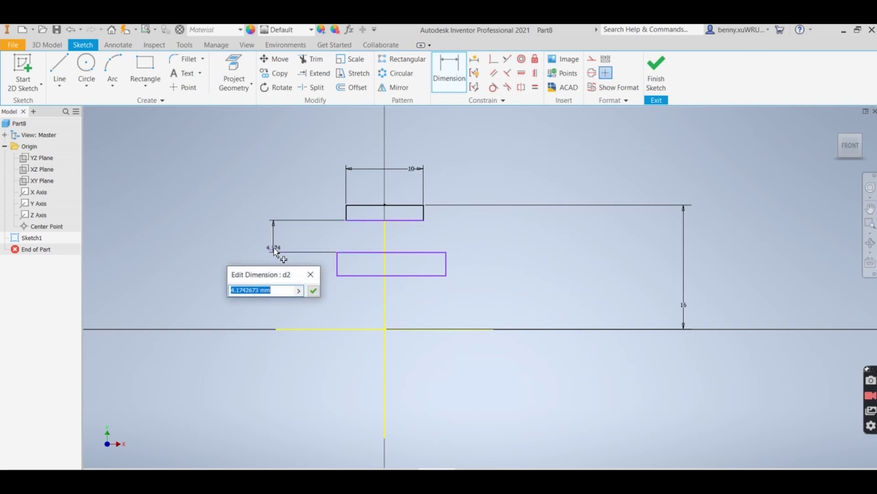
type("5.25")
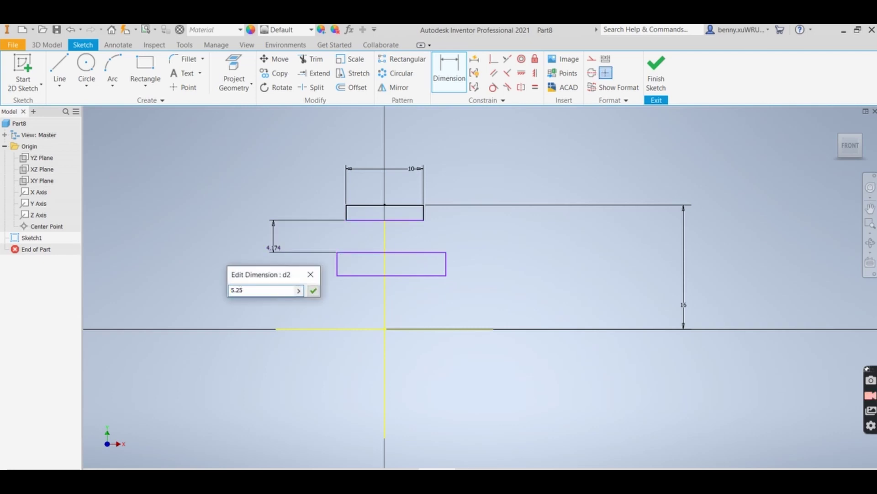
key("Return")
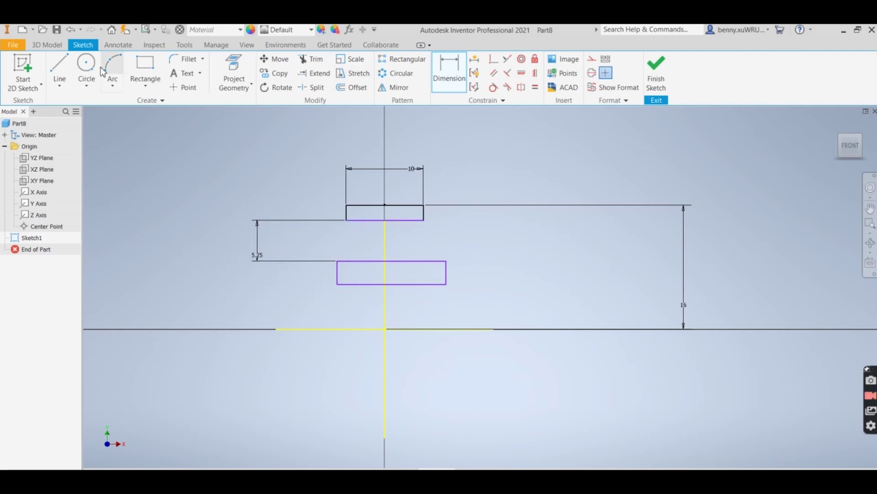
left_click(448, 73)
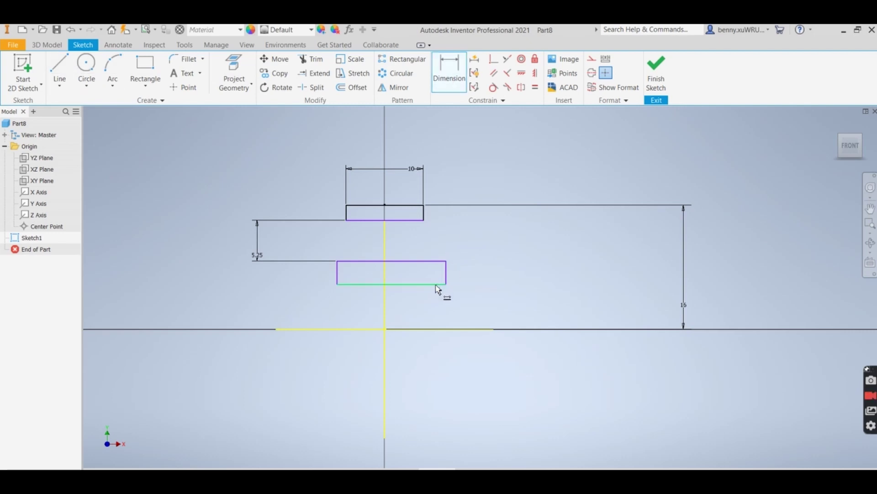
left_click(389, 329)
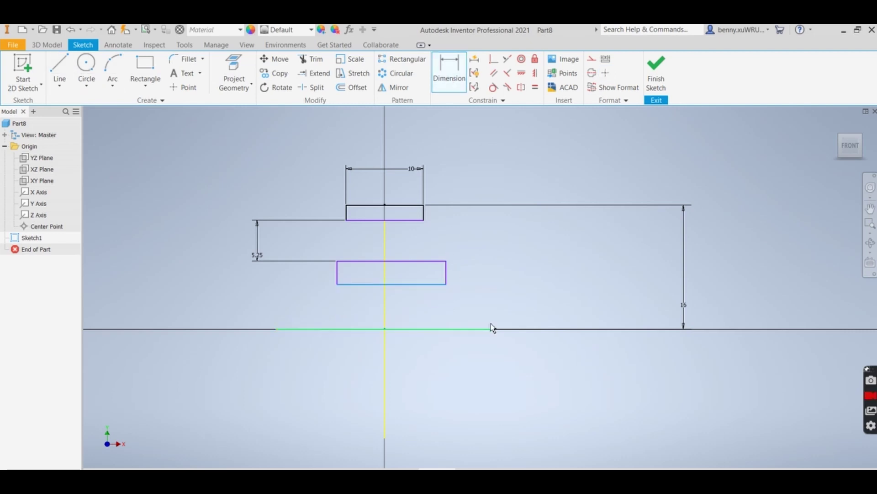
left_click(510, 326)
type("6")
key("Return")
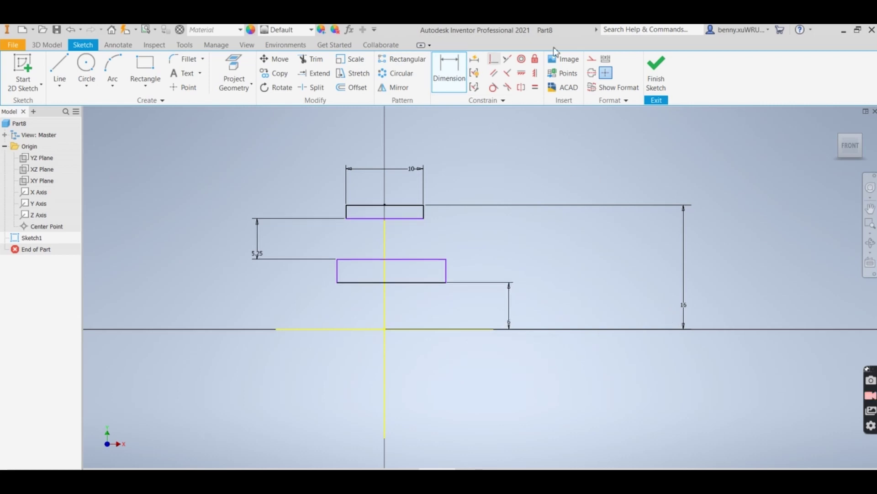
right_click(540, 136)
left_click(577, 137)
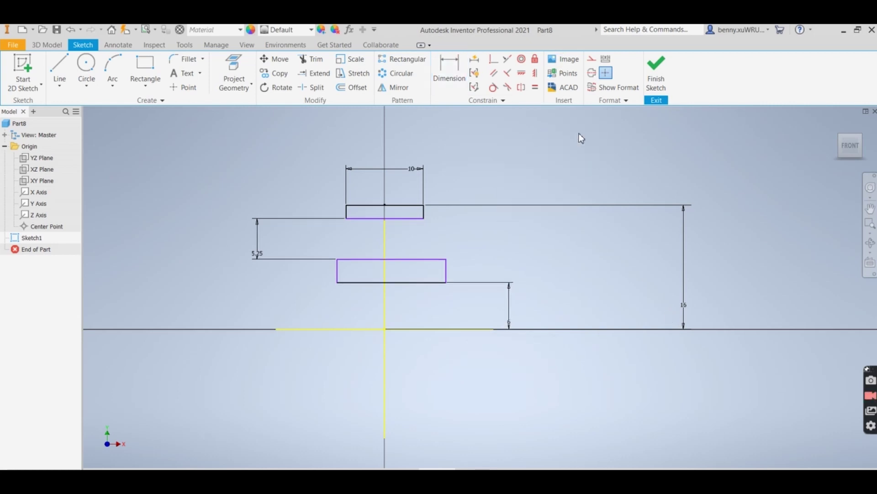
Make the lower rectangle equal in width and height to the upper one, centred on the vertical axis.
left_click(537, 89)
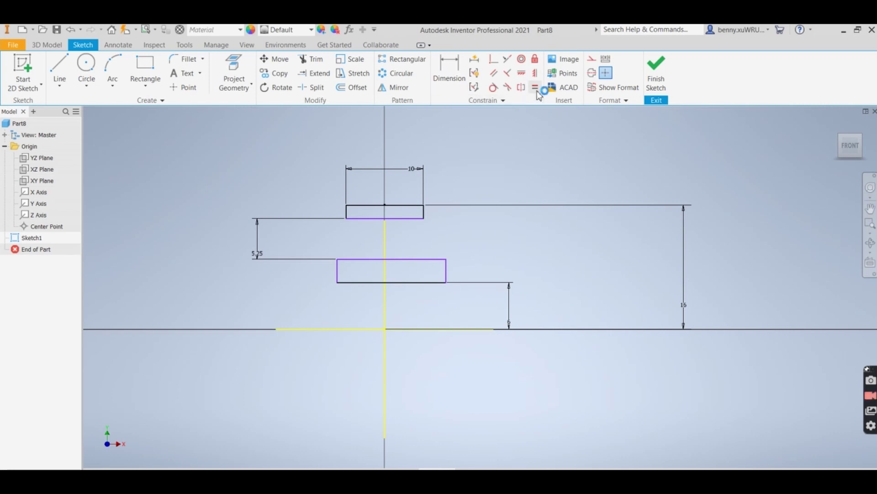
left_click(413, 206)
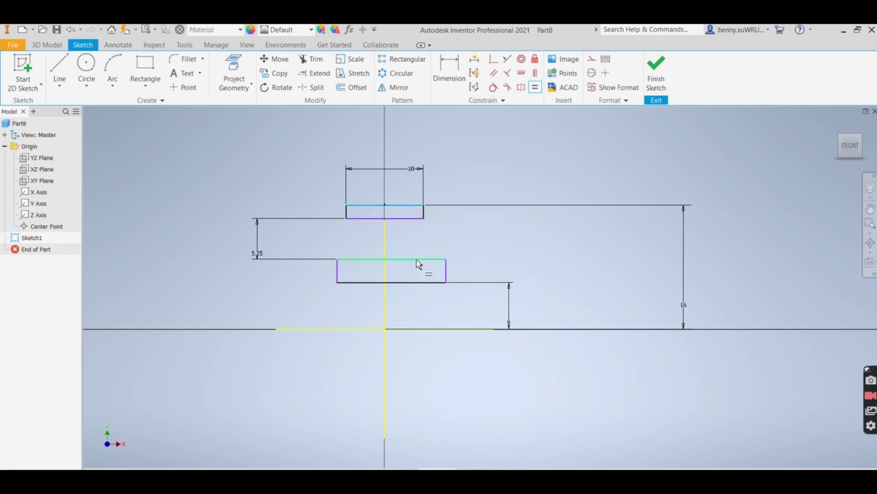
left_click(417, 260)
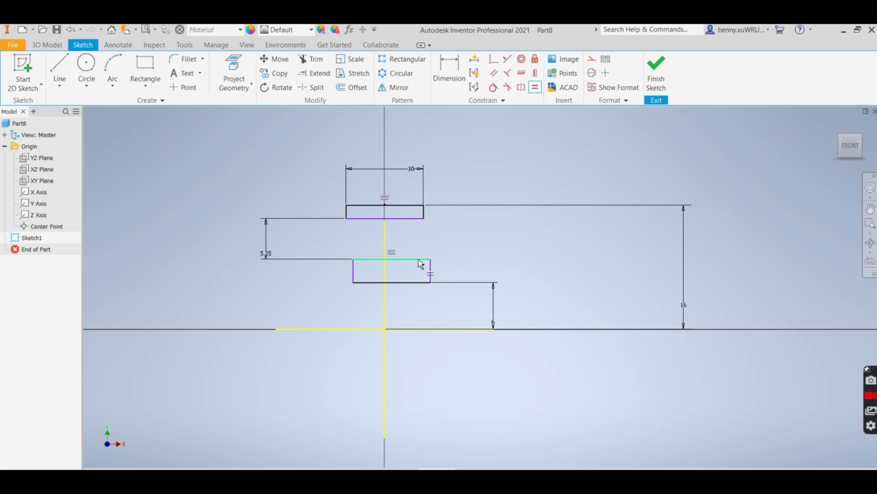
left_click(423, 213)
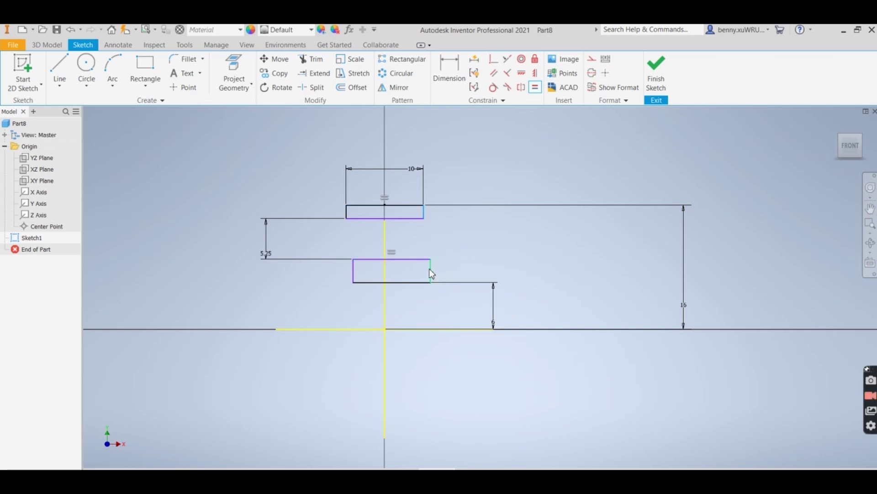
left_click(431, 273)
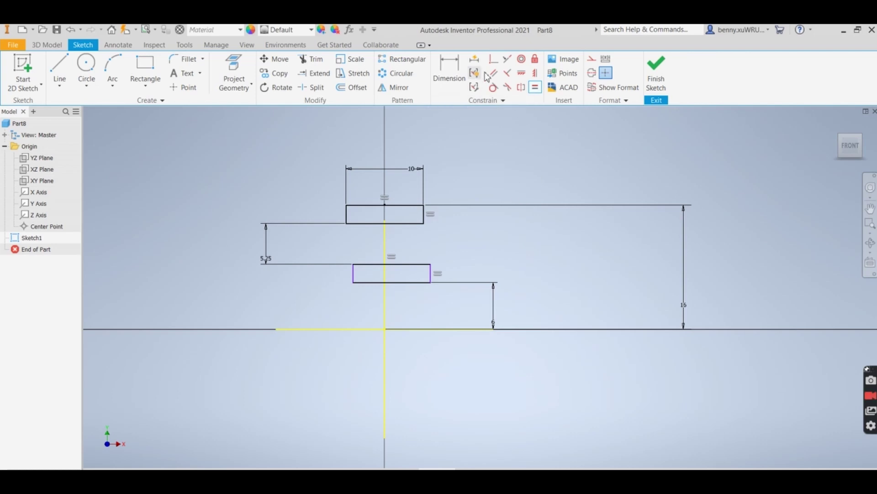
left_click(494, 58)
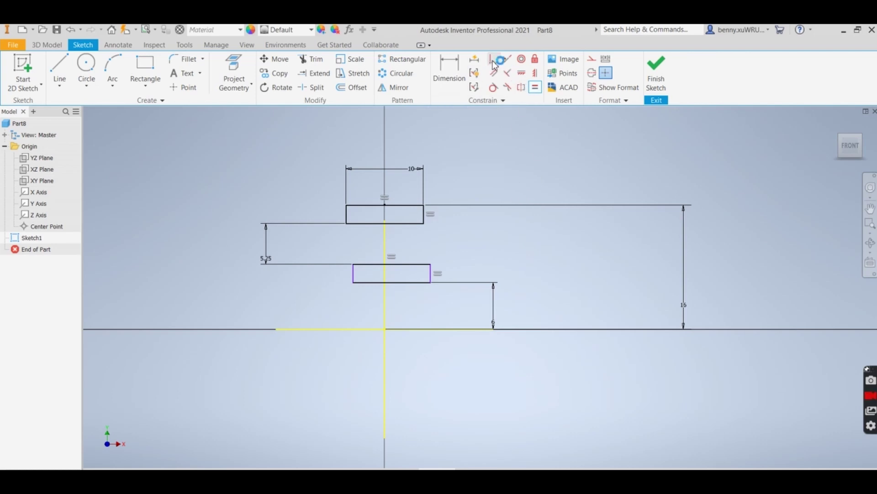
left_click(390, 266)
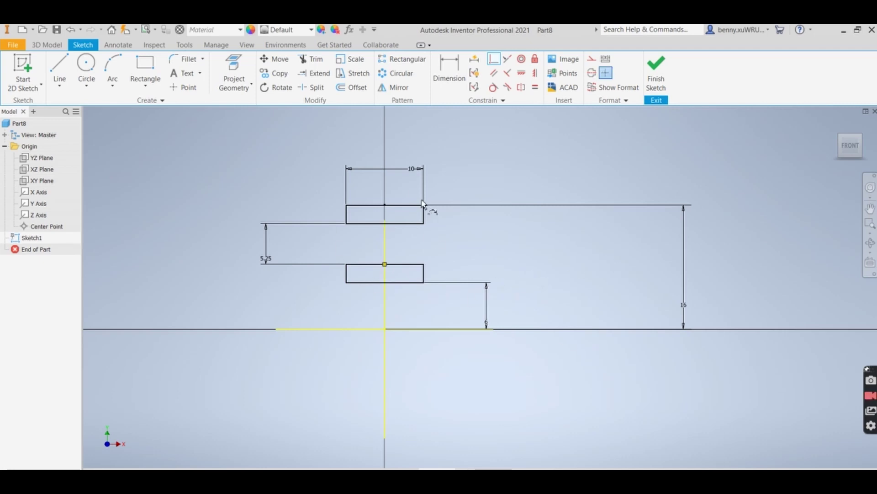
Draw a vertical line joining the two rectangles' facing midpoints.
left_click(86, 68)
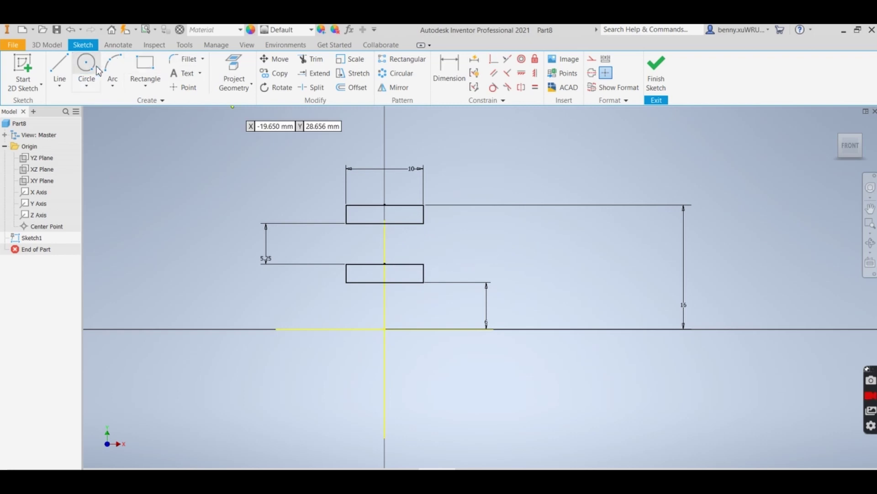
scroll(384, 243, "up", 3)
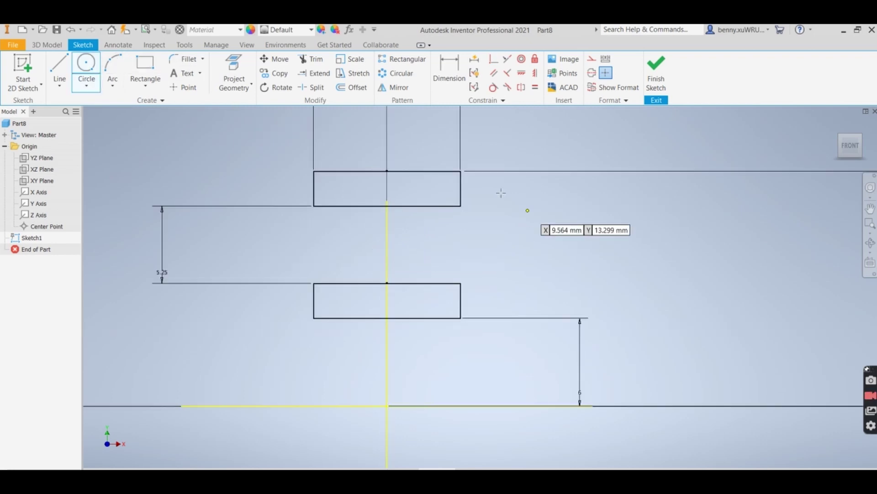
right_click(620, 200)
left_click(662, 202)
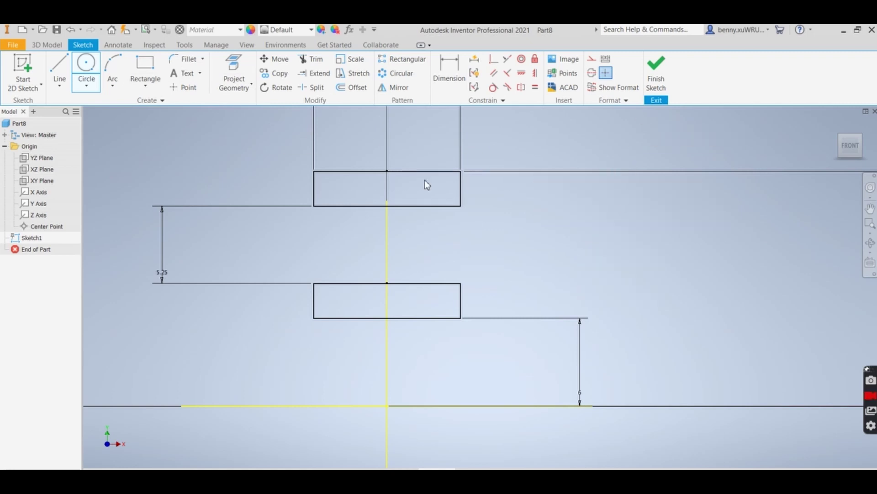
left_click(58, 67)
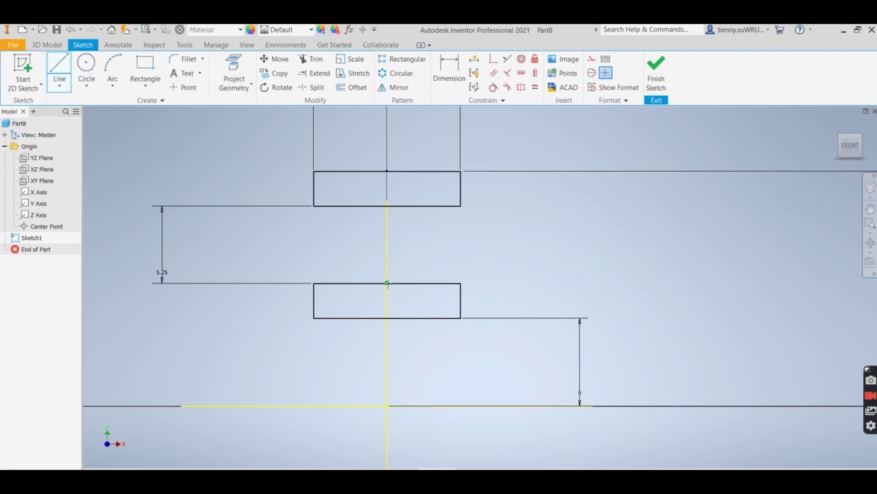
left_click(387, 283)
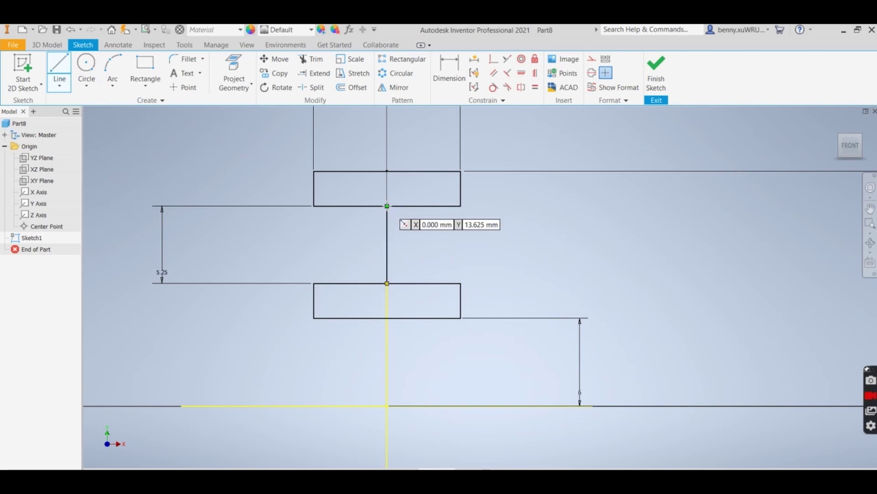
right_click(387, 206)
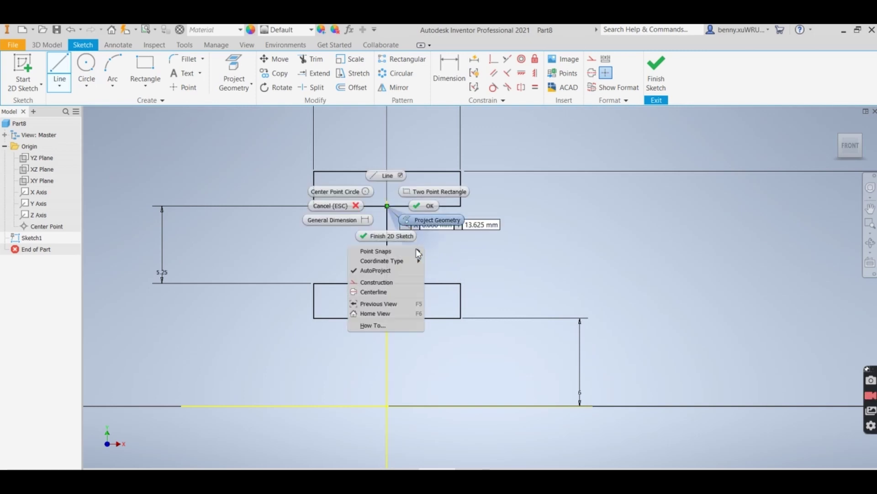
left_click(425, 206)
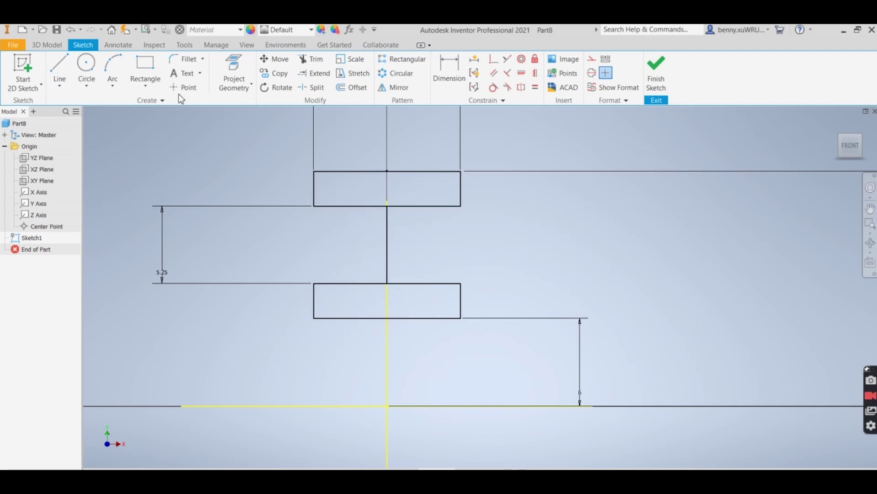
Add a 7 mm diameter circle centred on the vertical line between the rectangles.
left_click(87, 66)
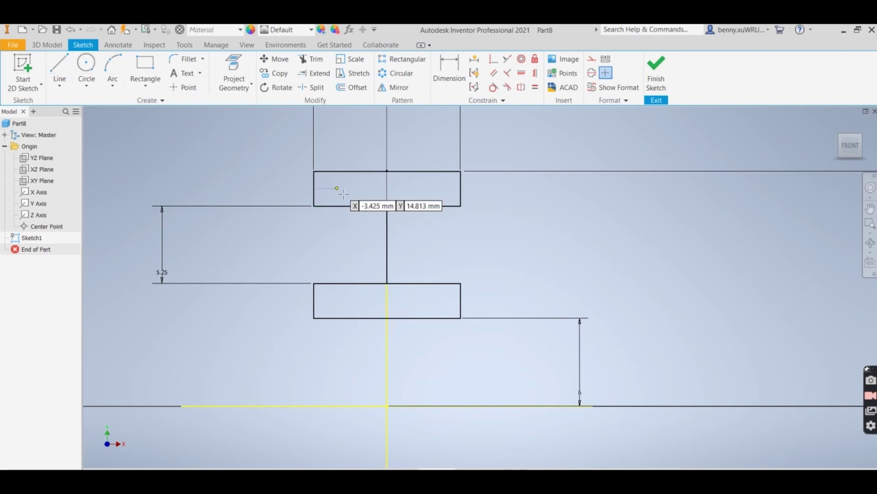
left_click(387, 244)
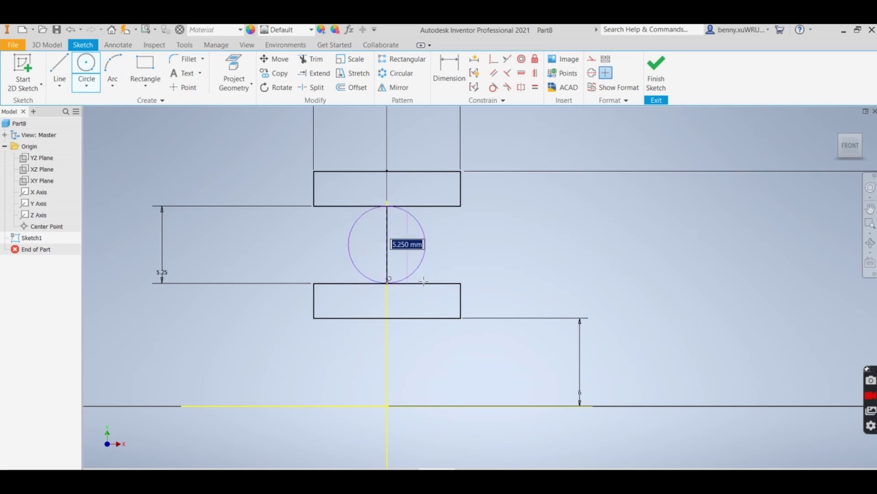
type("7")
key("Return")
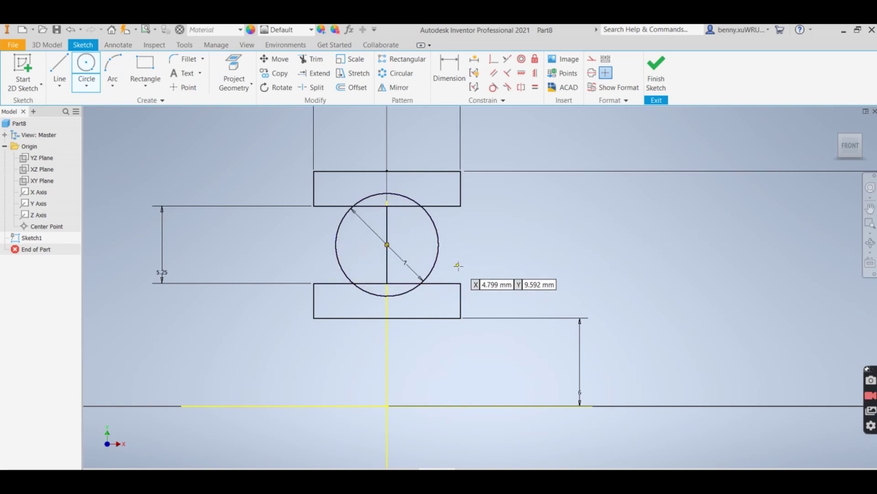
right_click(458, 265)
left_click(498, 266)
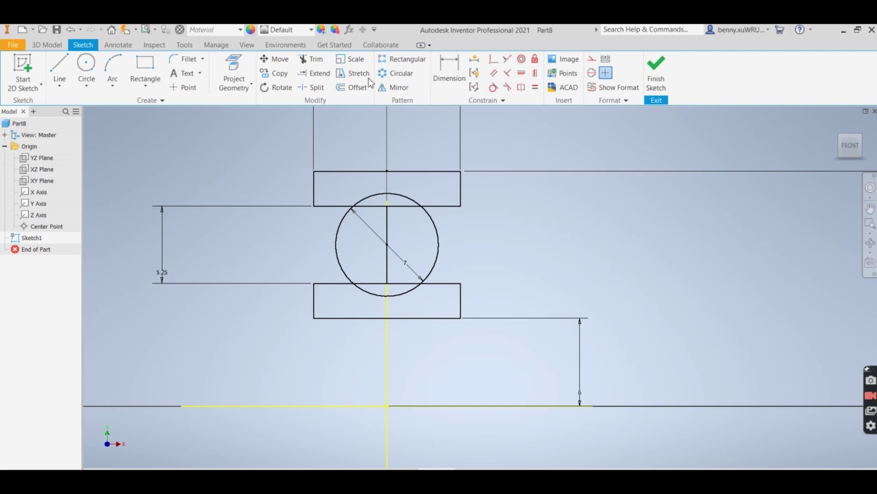
Trim away the four rectangle edge pieces lying inside the circle.
left_click(314, 60)
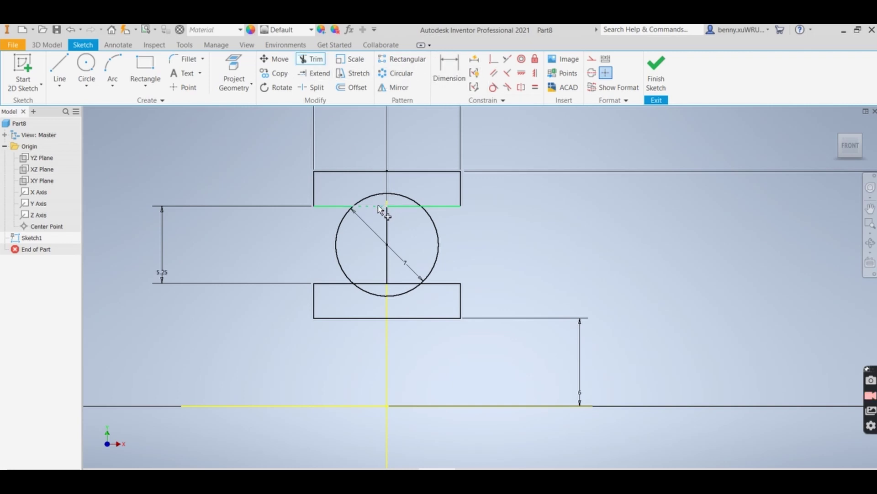
left_click(379, 207)
left_click(398, 208)
left_click(406, 282)
left_click(372, 282)
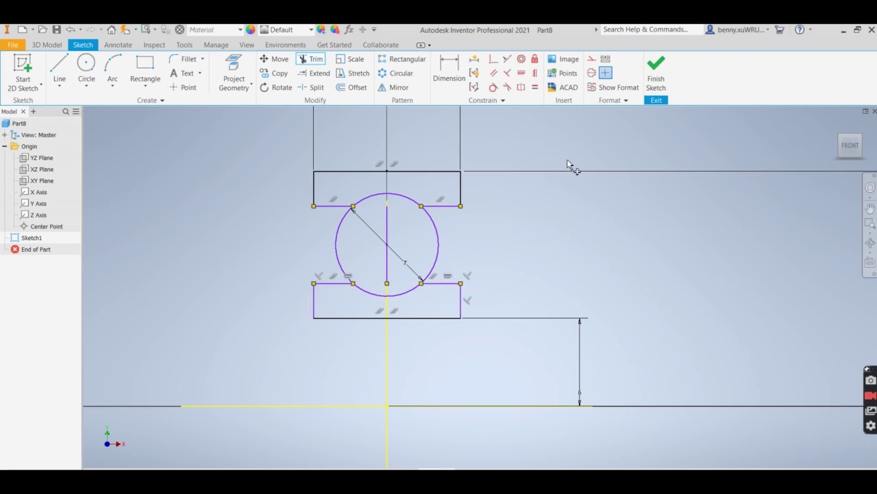
Fillet the four outer corners with 0.625 radius and finish the sketch.
left_click(189, 59)
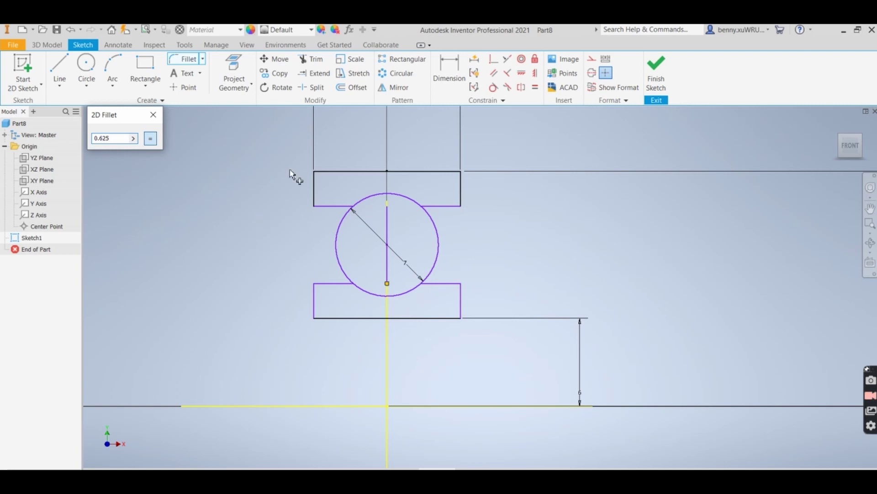
left_click(315, 173)
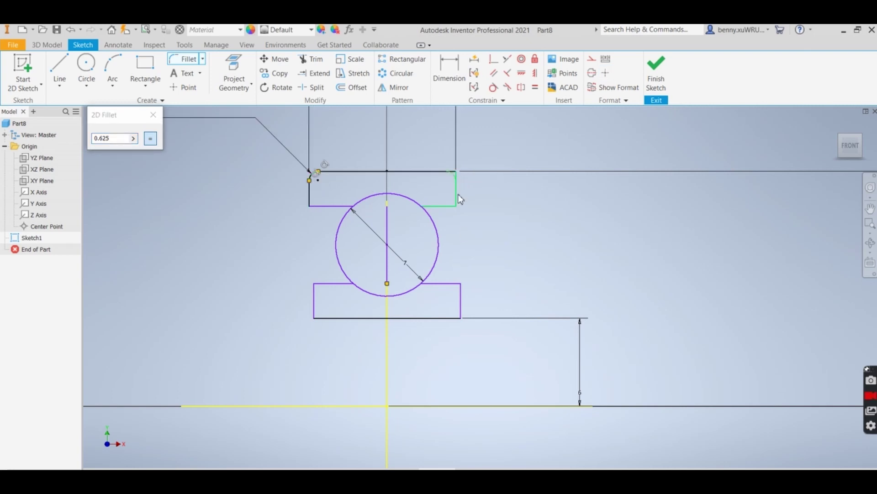
left_click(456, 174)
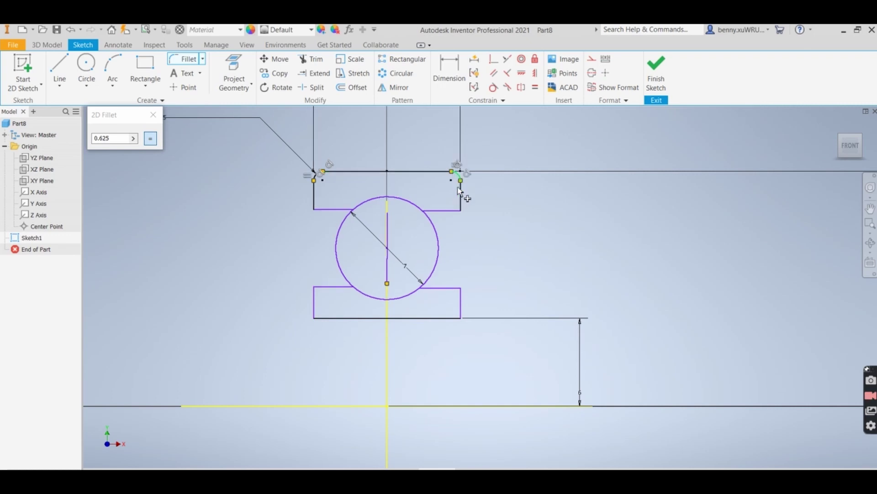
left_click(314, 318)
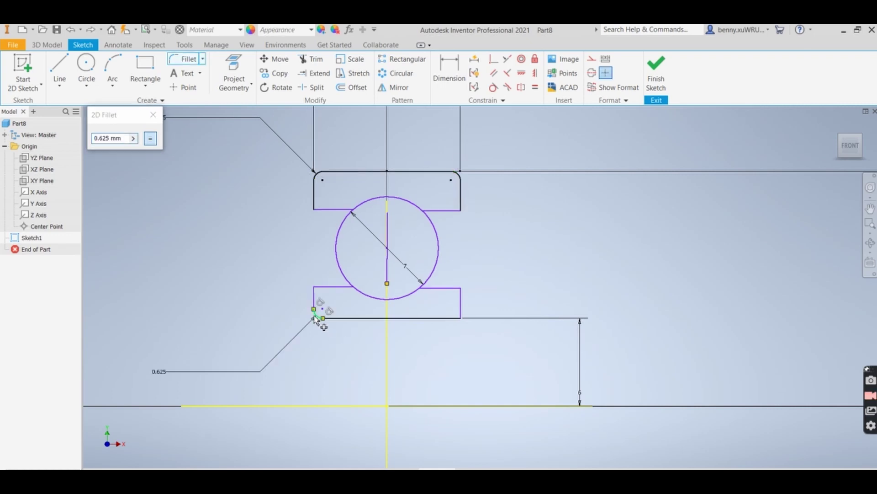
left_click(460, 317)
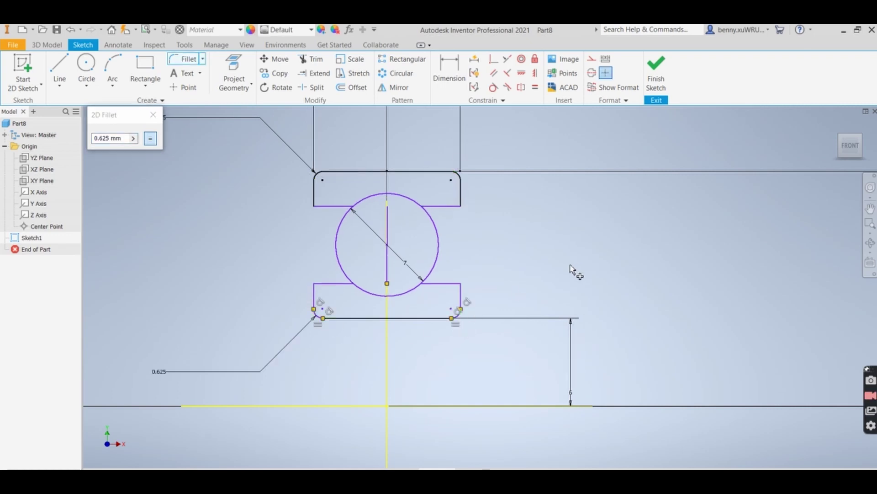
left_click(657, 69)
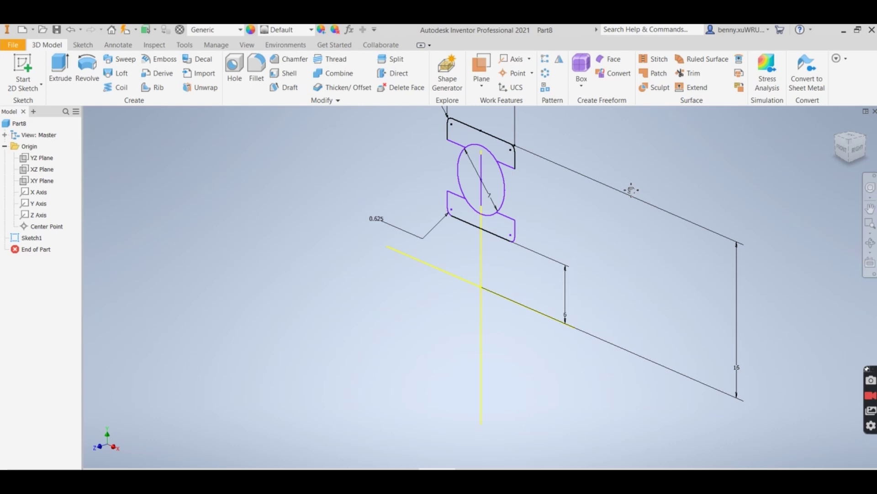
Revolve the four race profiles 360° about the horizontal axis line into Revolution1.
middle_click_drag(631, 189, 567, 291)
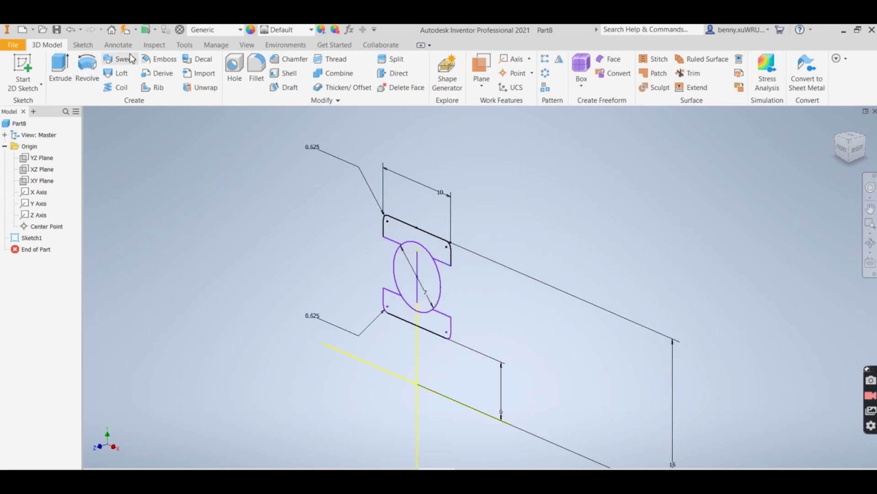
left_click(90, 68)
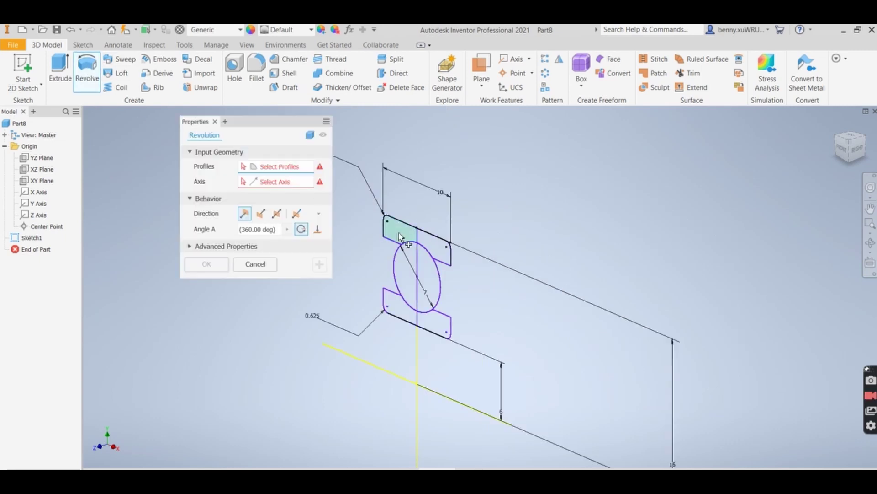
left_click(431, 246)
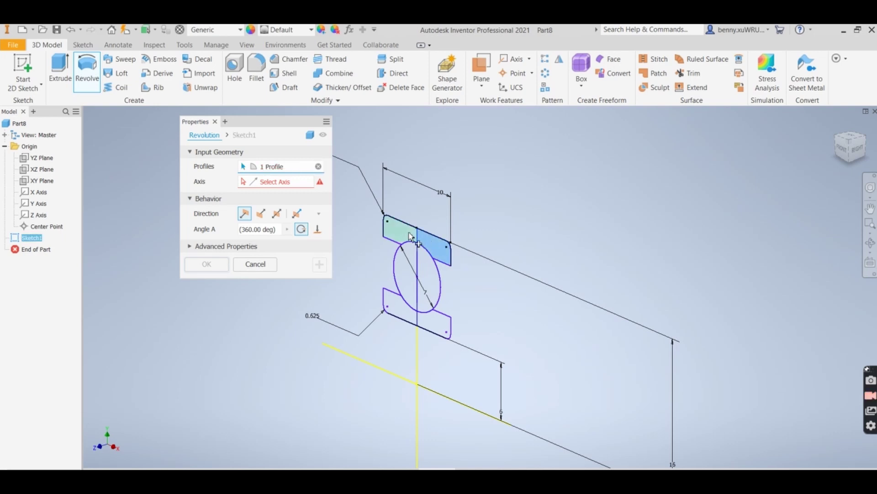
left_click(412, 236)
left_click(427, 323)
left_click(400, 315)
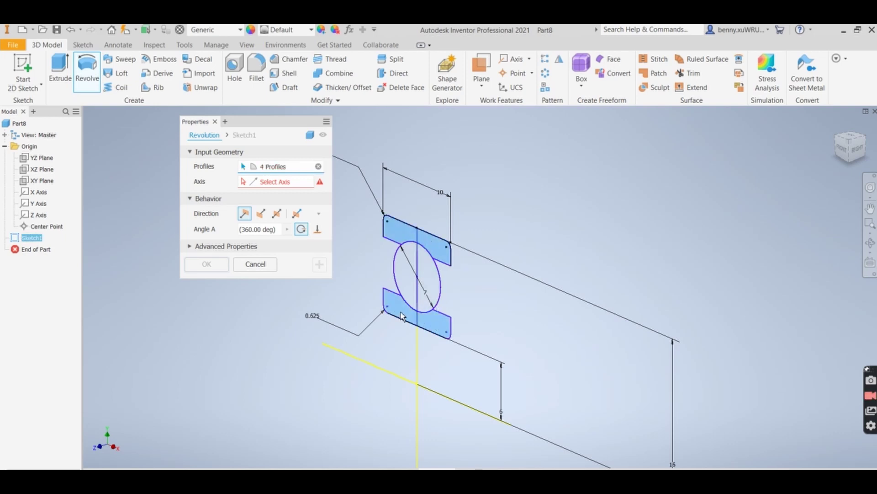
left_click(244, 183)
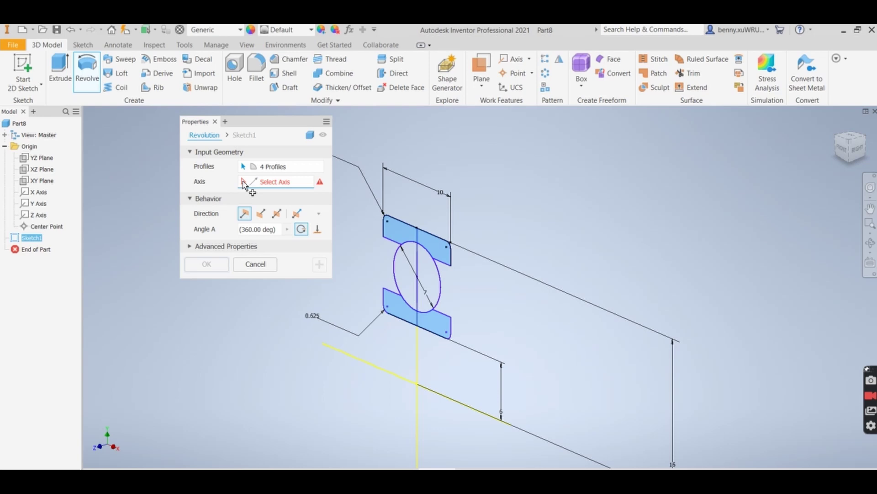
left_click(396, 378)
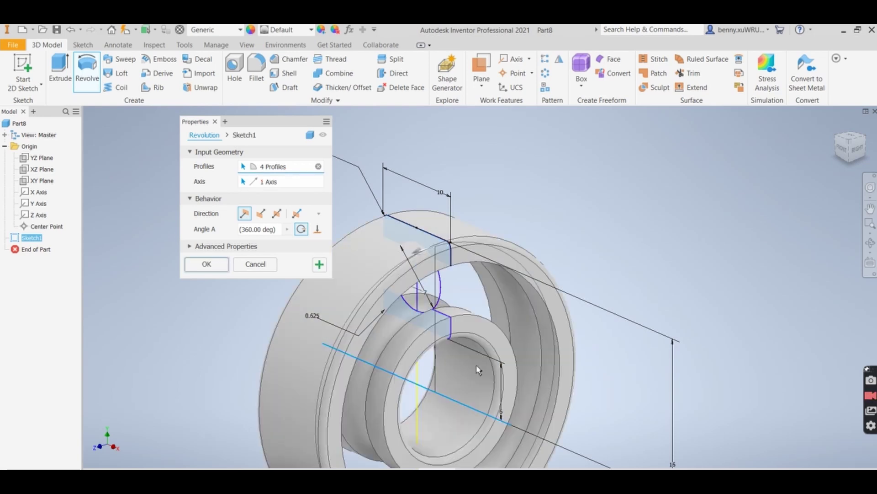
left_click(208, 264)
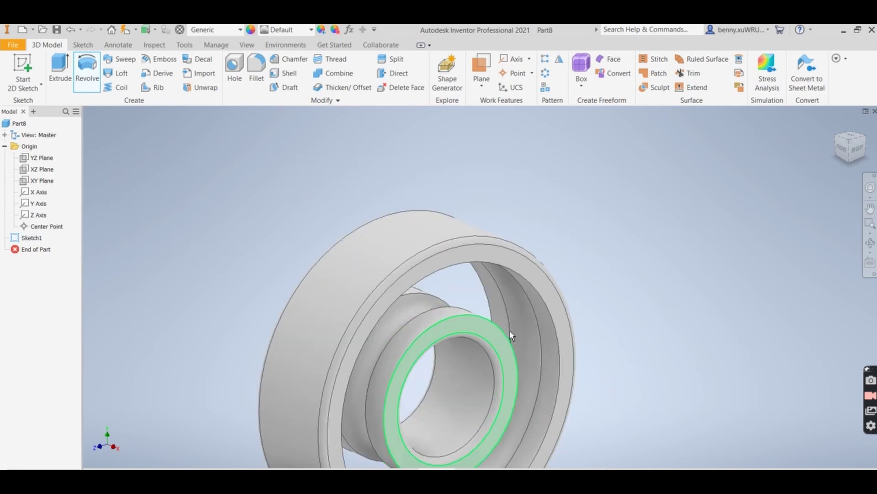
middle_click_drag(632, 319, 591, 344, "shift")
scroll(591, 343, "up", 4)
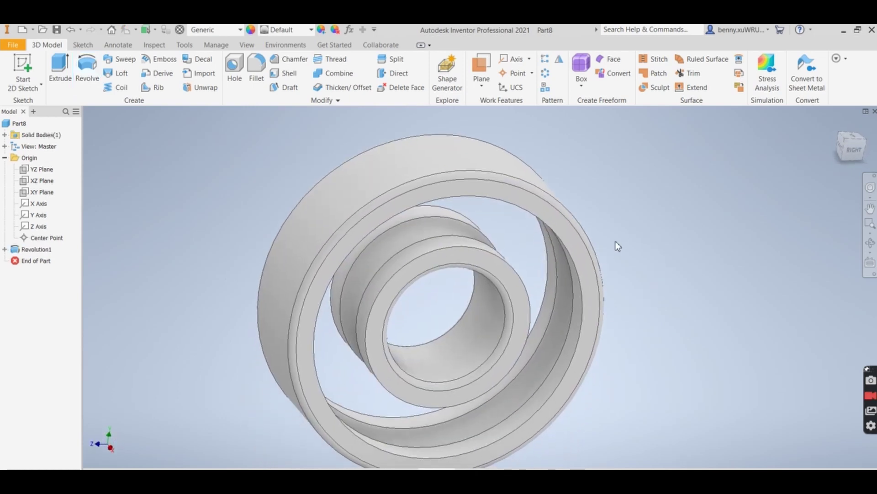
scroll(630, 238, "up", 2)
middle_click_drag(654, 275, 686, 259, "shift")
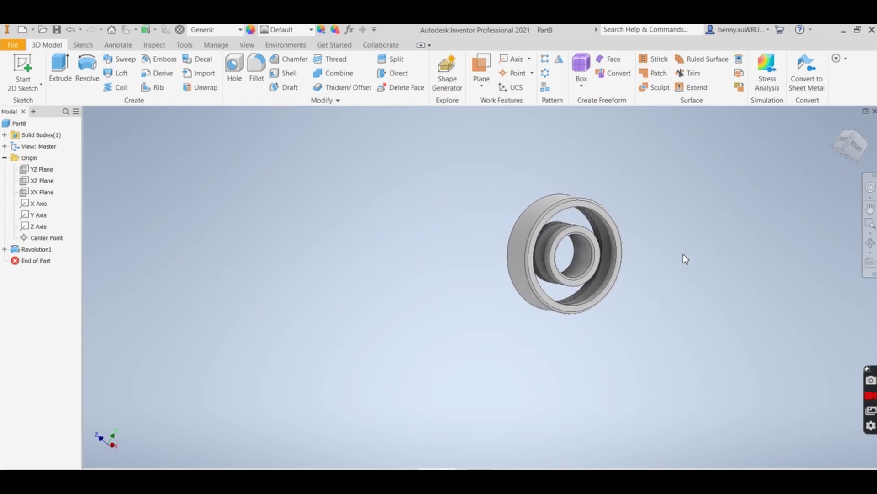
Apply the Steel - Polished appearance to the bearing races.
left_click(310, 30)
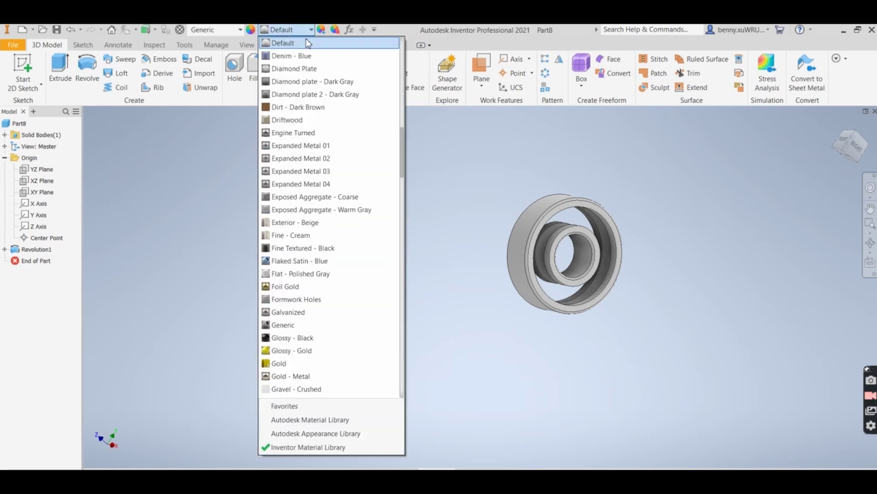
scroll(335, 251, "down", 12)
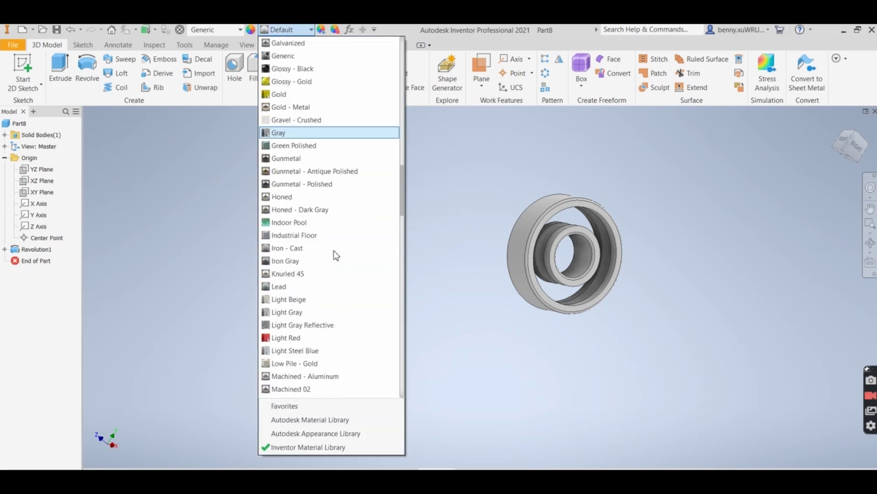
scroll(334, 251, "down", 12)
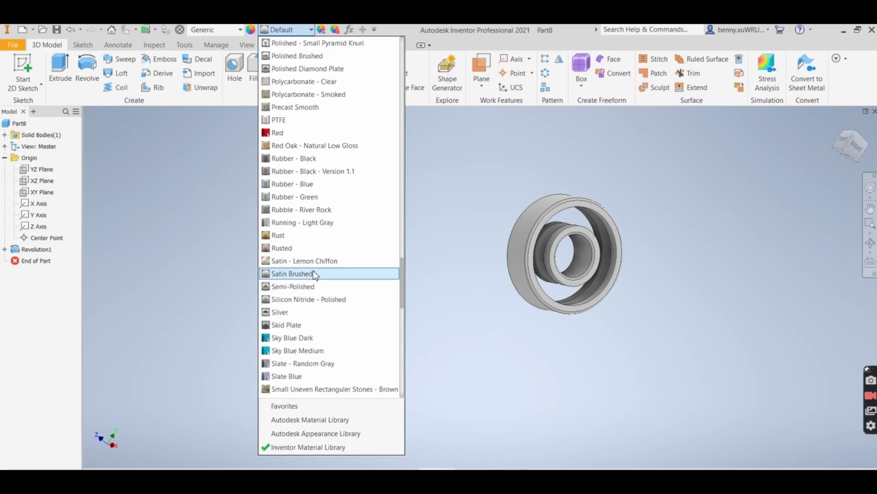
scroll(299, 281, "down", 9)
left_click(315, 299)
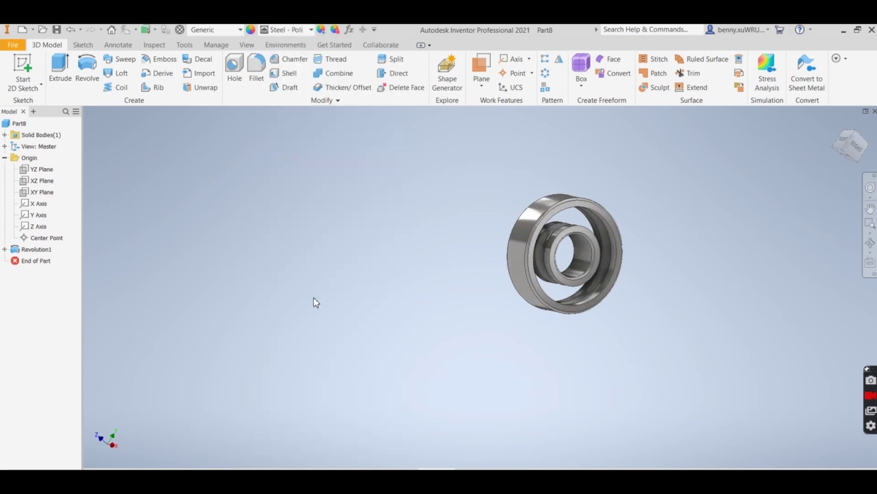
middle_click_drag(683, 289, 666, 324, "shift")
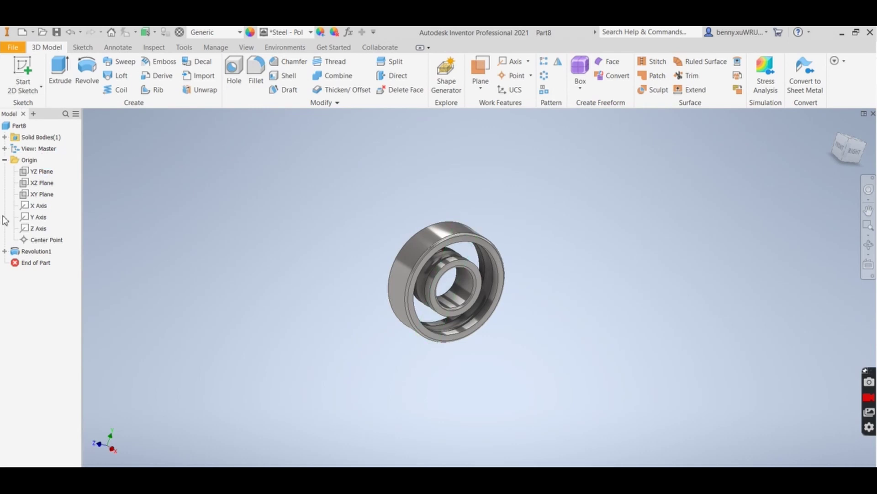
Make Sketch1 under Revolution1 visible again.
left_click(4, 251)
left_click(42, 263)
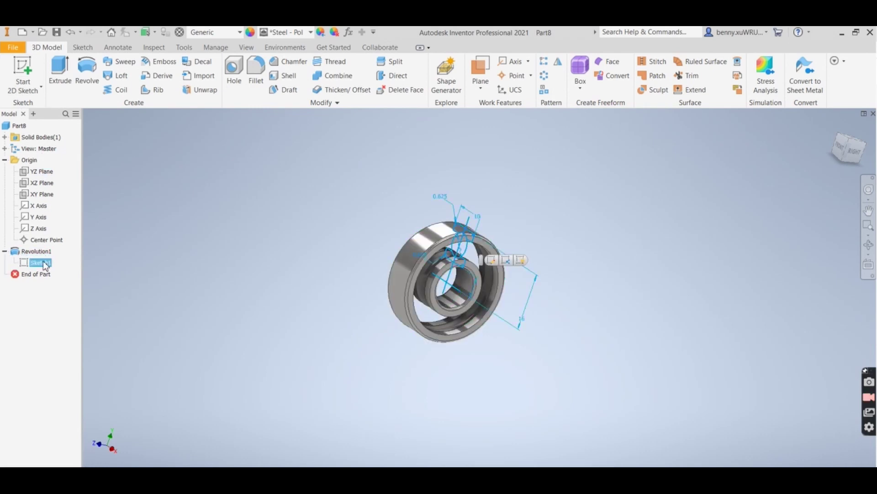
right_click(45, 265)
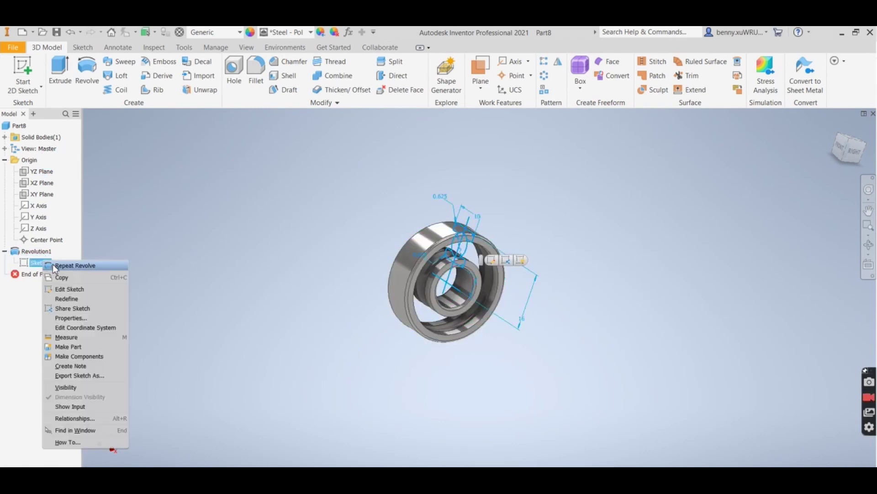
left_click(85, 387)
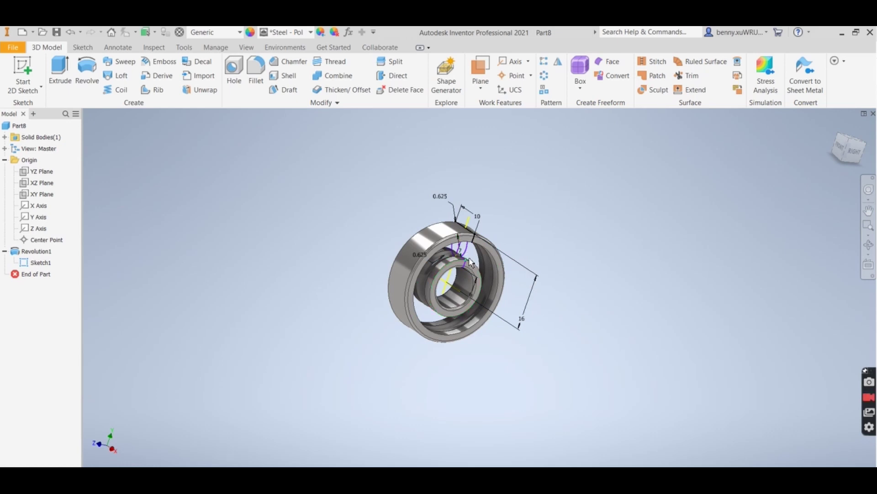
Create a new sketch, Sketch2, on the outer race's front face.
scroll(471, 262, "up", 3)
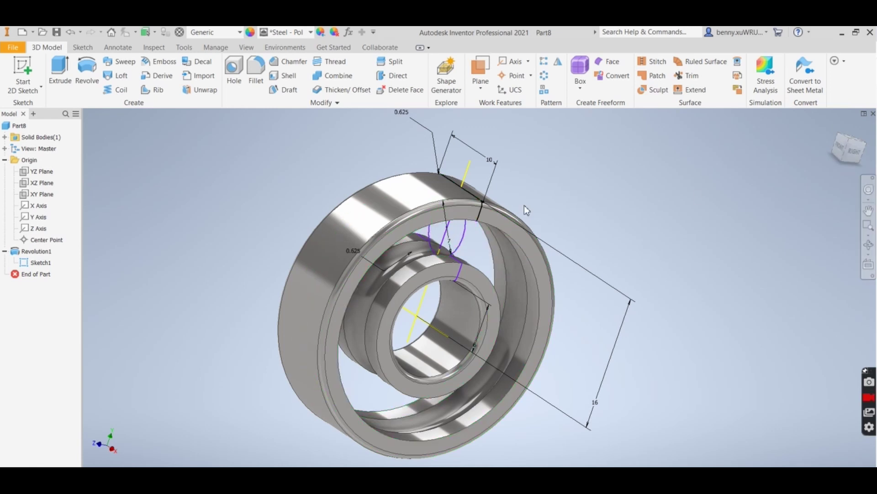
left_click(438, 223)
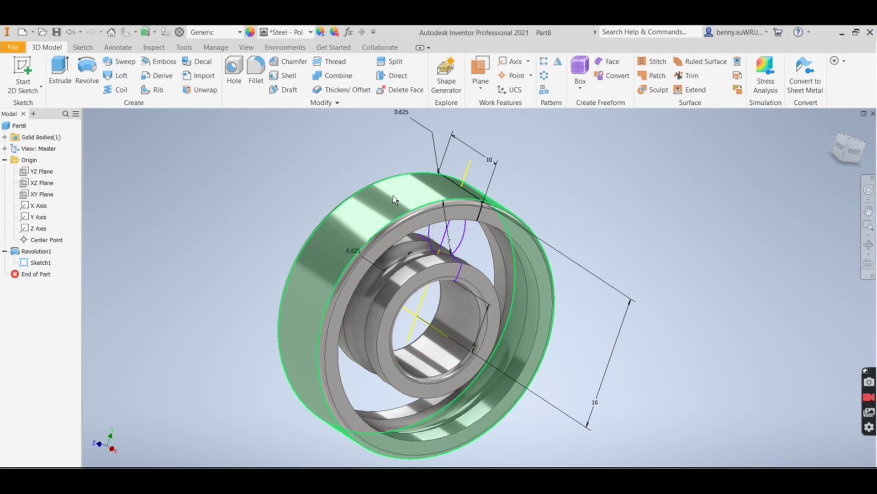
left_click(446, 188)
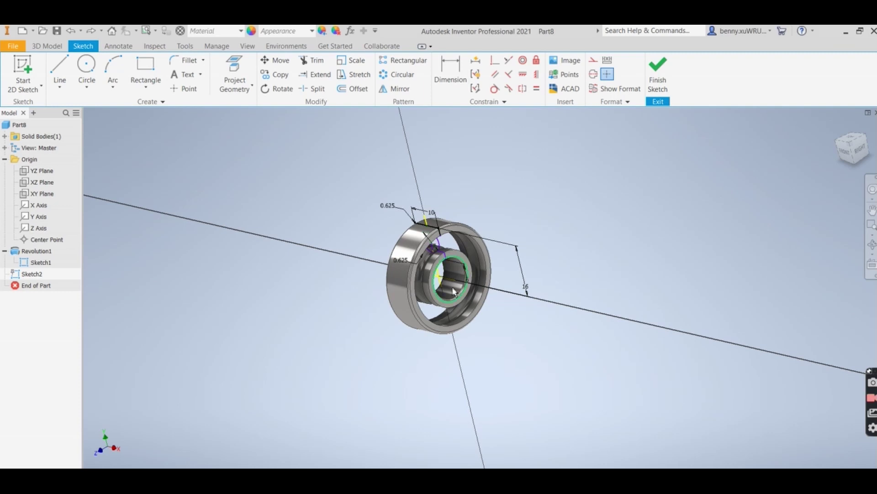
Cut the bearing with a half section on the XY Plane at 0 mm offset, viewed from FRONT.
left_click(249, 47)
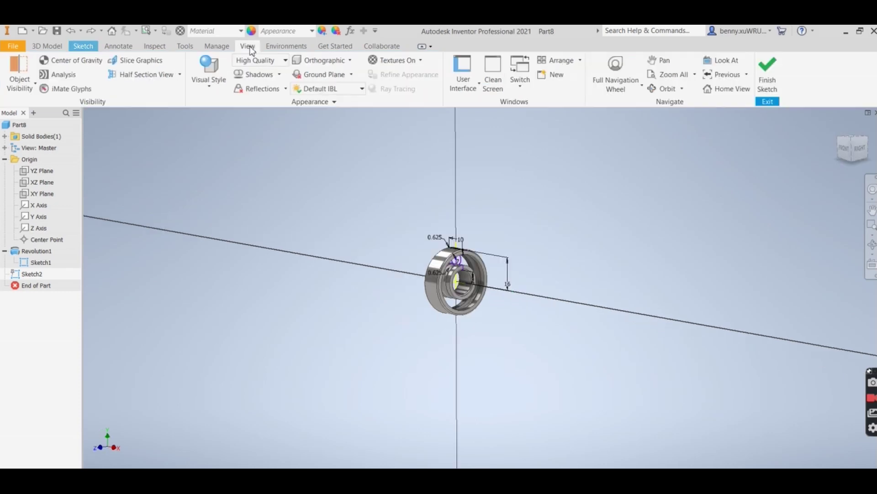
left_click(180, 75)
left_click(149, 113)
left_click(41, 194)
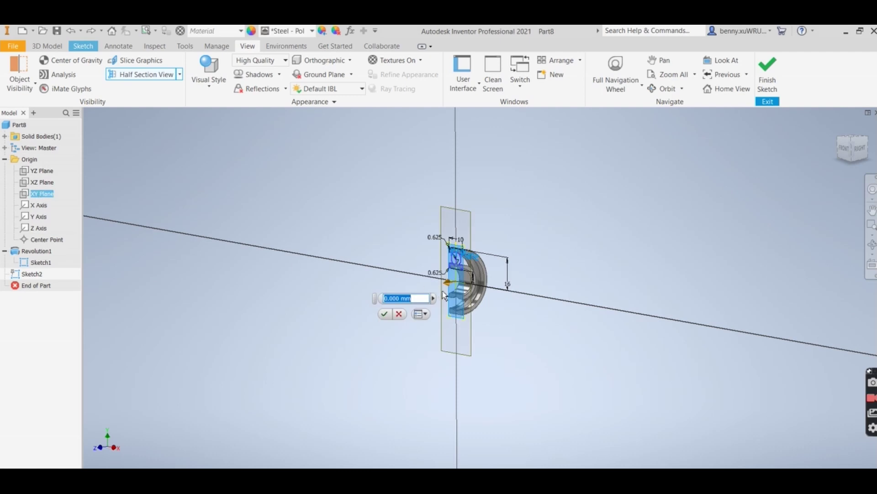
left_click(384, 313)
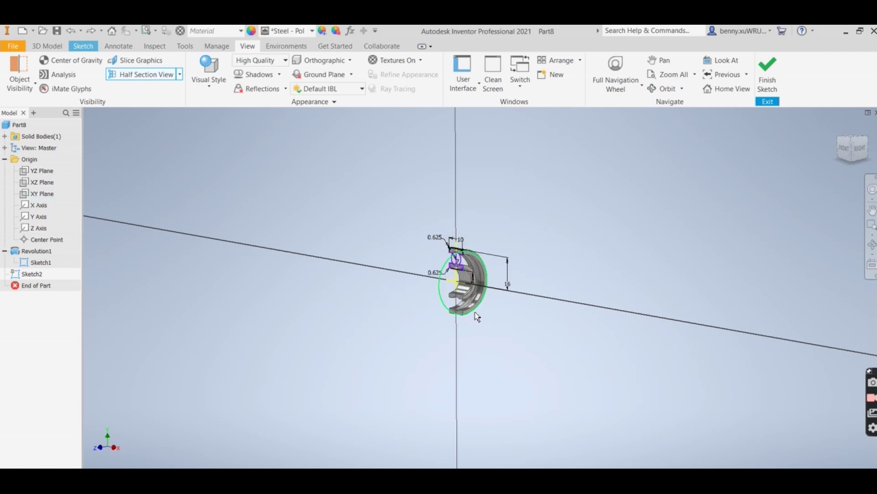
middle_click_drag(473, 313, 521, 308, "shift")
left_click(854, 148)
Project the 7 mm ball circle into Sketch2.
scroll(452, 251, "up", 6)
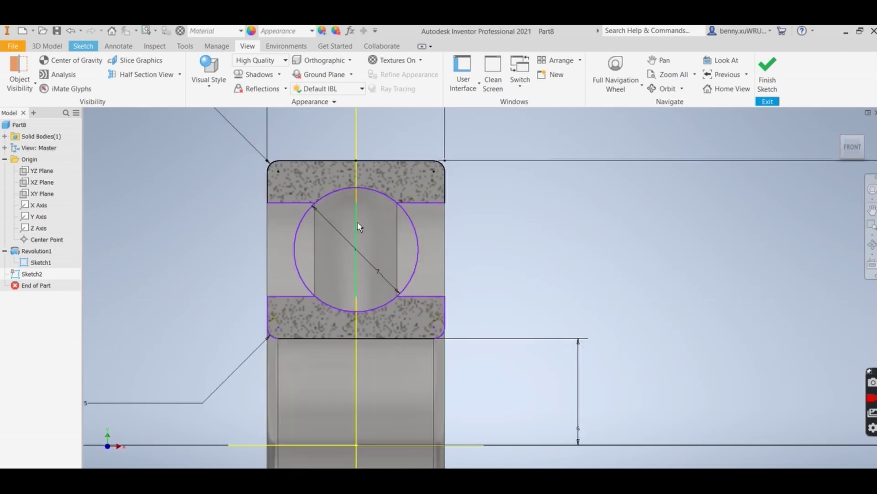
left_click(84, 46)
left_click(234, 76)
left_click(391, 196)
Draw a horizontal line across the projected ball circle.
key("l")
left_click(287, 250)
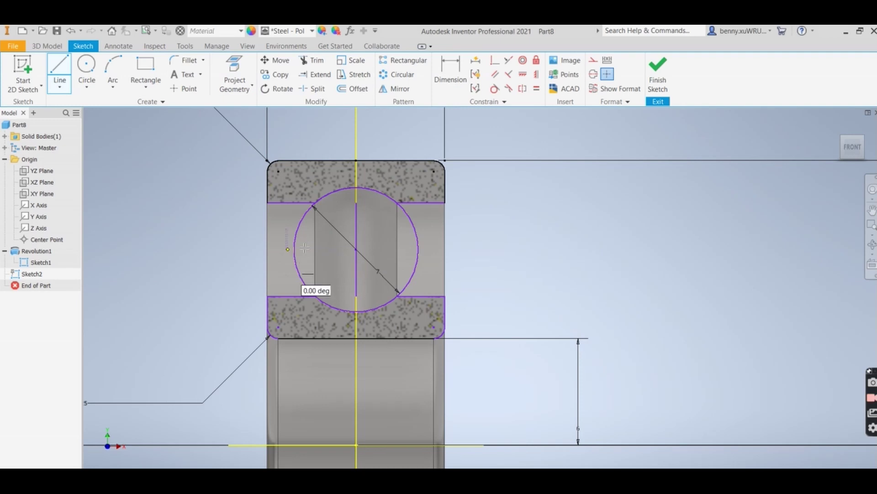
left_click(428, 250)
right_click(429, 250)
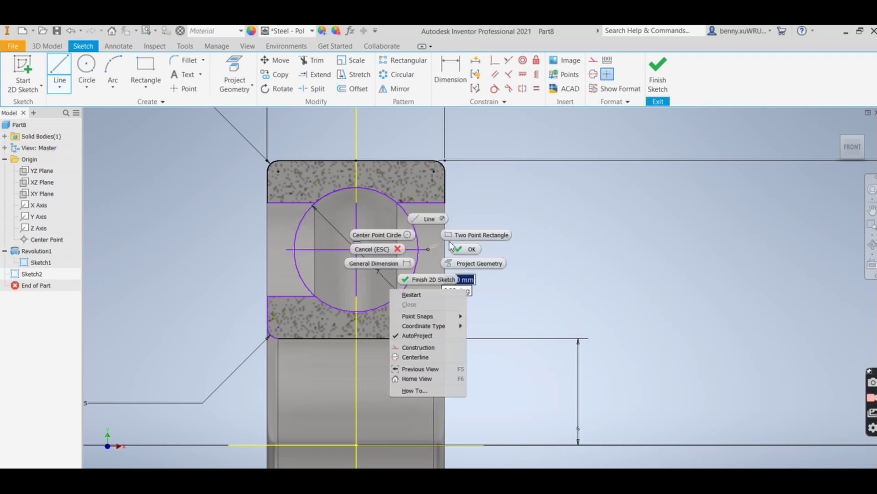
left_click(463, 246)
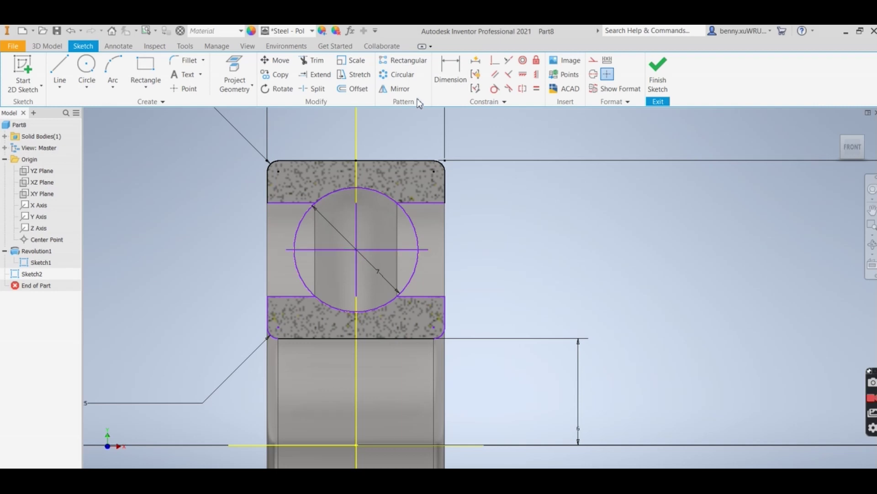
Constrain the horizontal line to pass through the circle's centre.
left_click(382, 251)
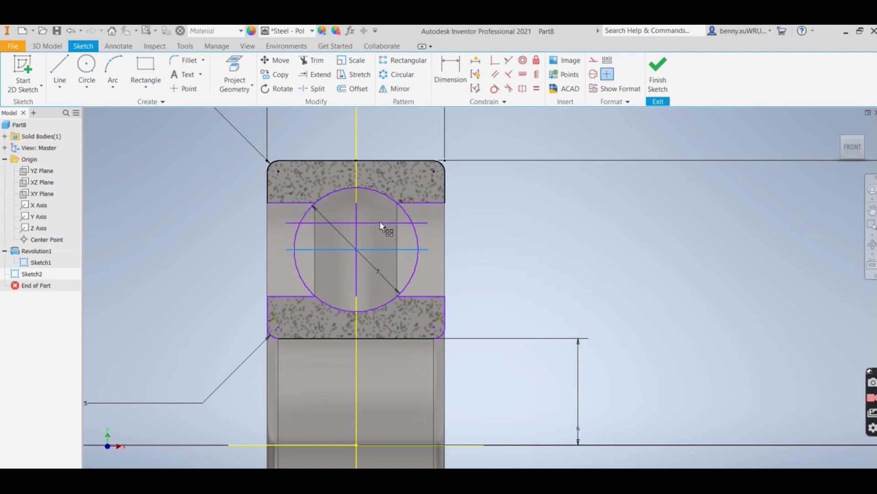
left_click_drag(381, 250, 379, 218)
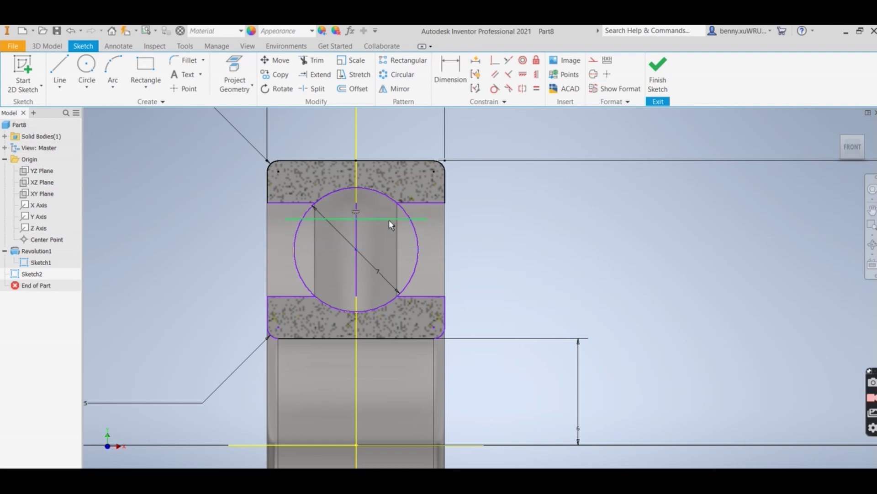
left_click_drag(394, 218, 409, 217)
left_click(495, 60)
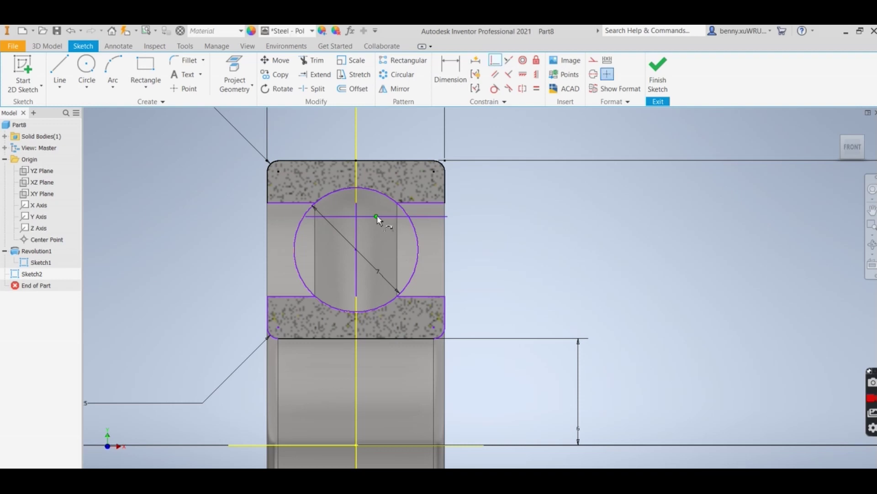
left_click(357, 250)
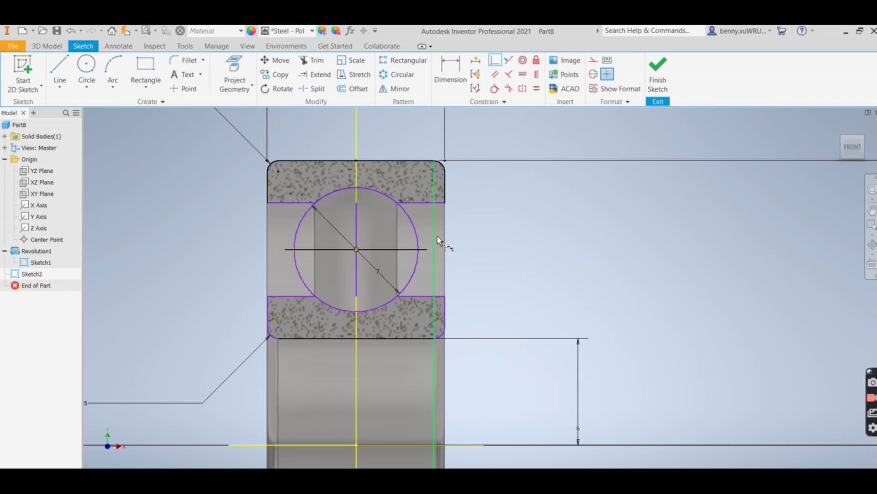
Revolve the ball circle region 360° about the sketch line to create Revolution2.
left_click(658, 73)
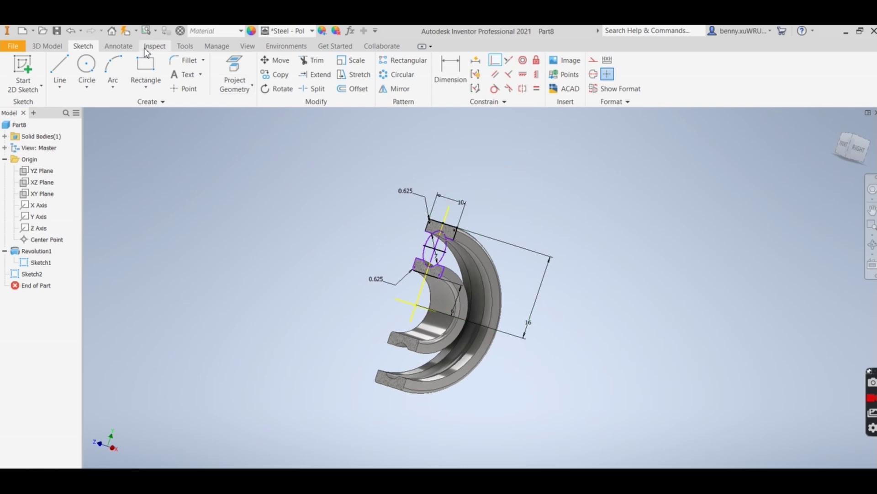
left_click(43, 47)
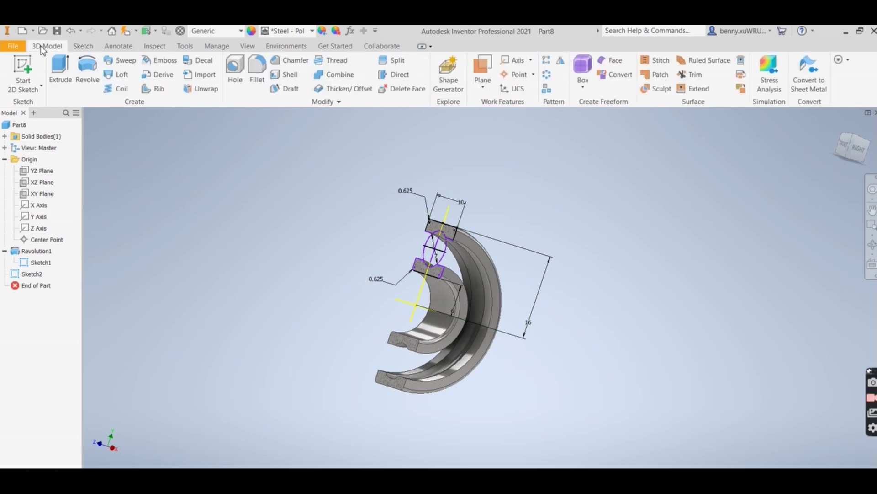
left_click(91, 70)
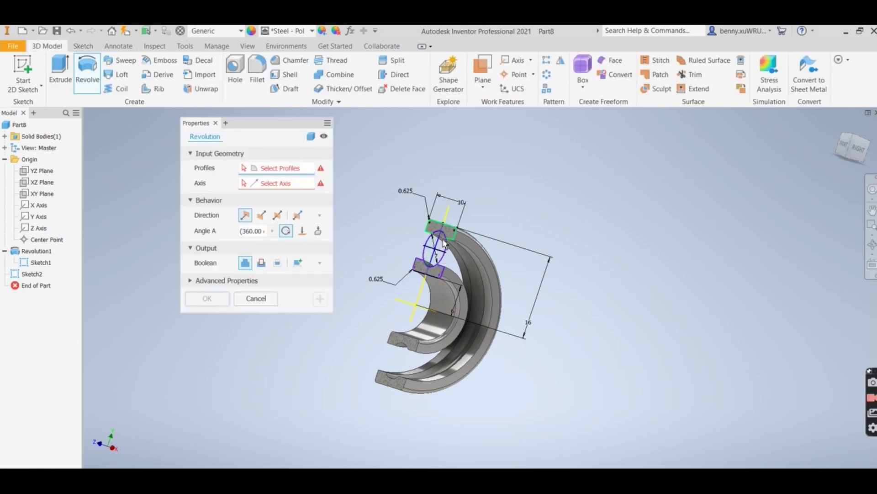
scroll(443, 247, "up", 4)
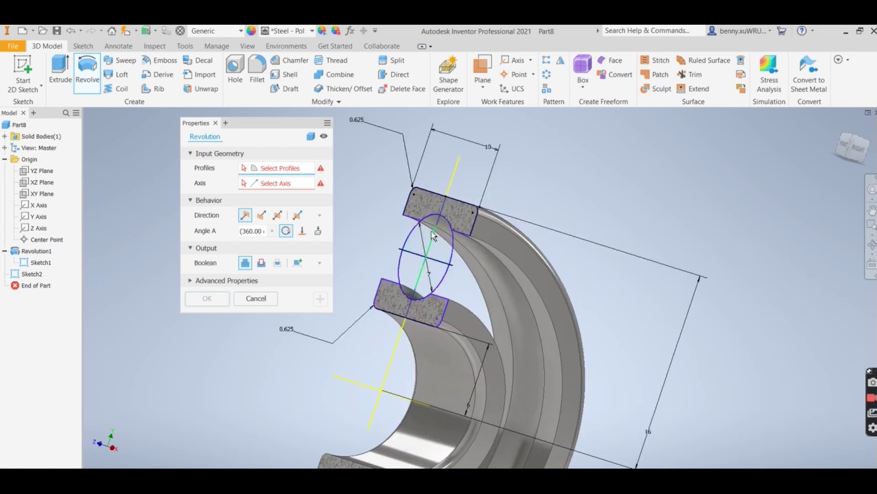
left_click(429, 234)
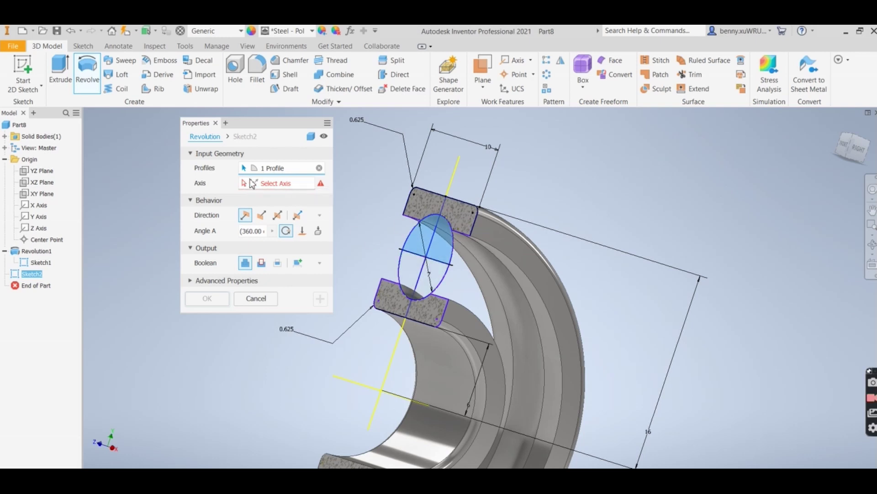
left_click(246, 183)
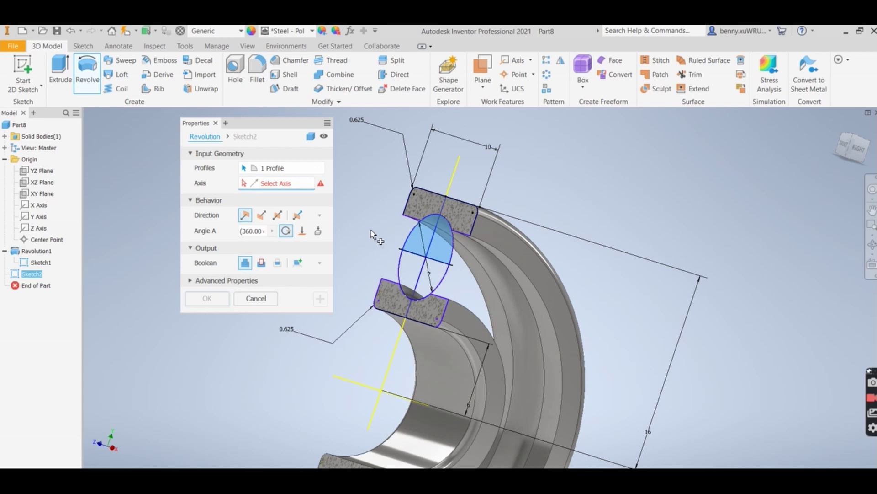
left_click(421, 259)
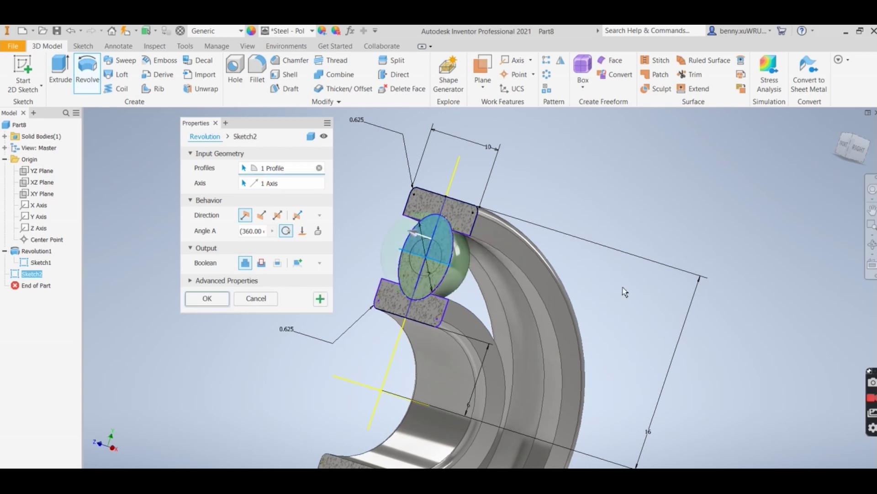
left_click(209, 299)
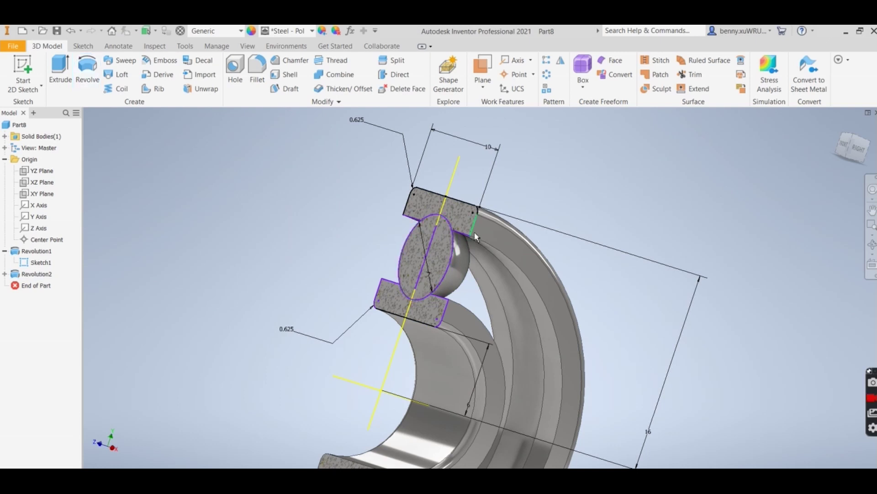
End the half section view to display the full, unsectioned bearing.
left_click(247, 46)
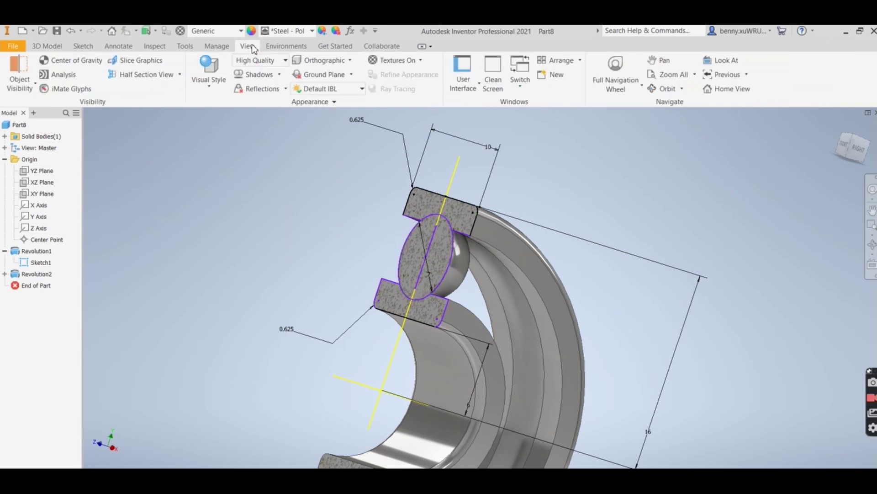
left_click(144, 76)
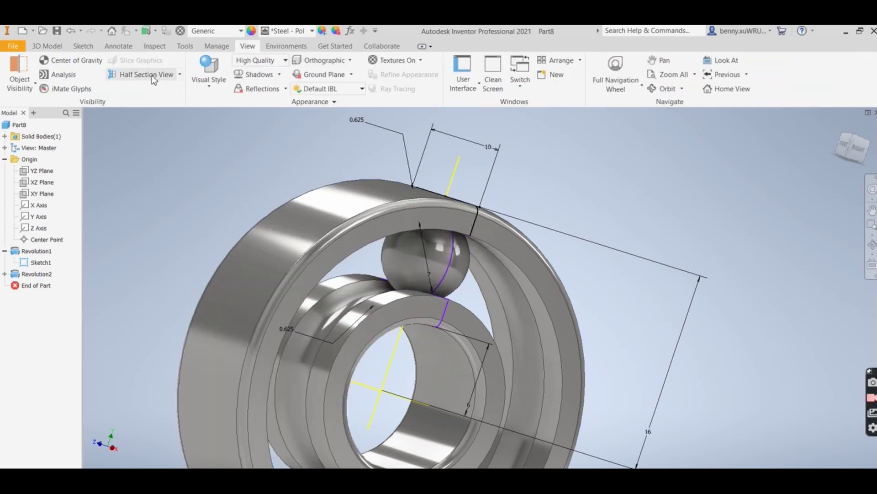
left_click(178, 77)
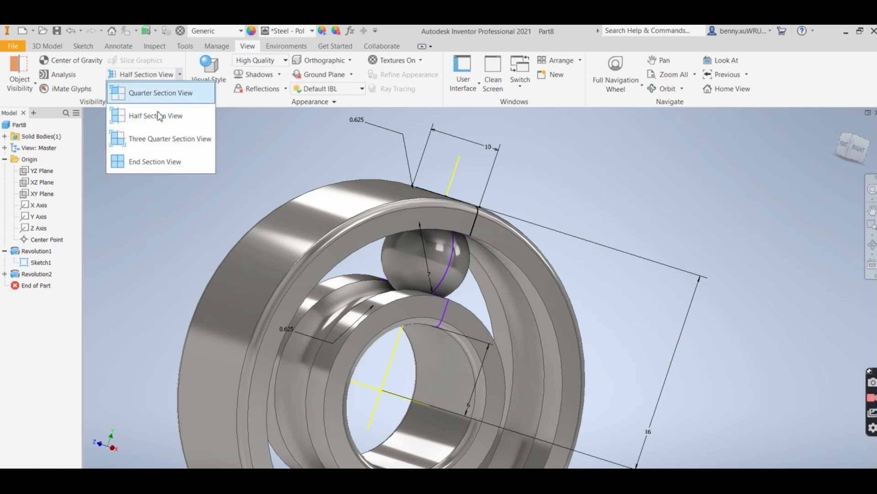
left_click(137, 161)
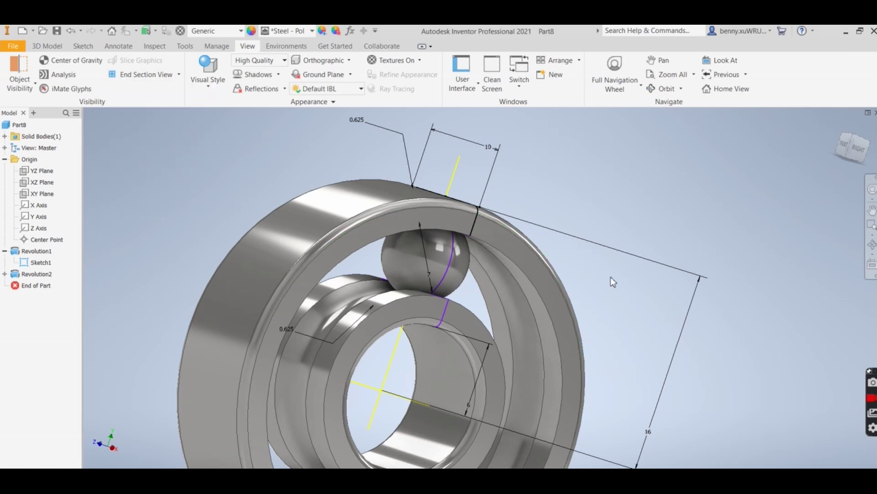
scroll(616, 281, "down", 5)
middle_click_drag(619, 283, 654, 305, "shift")
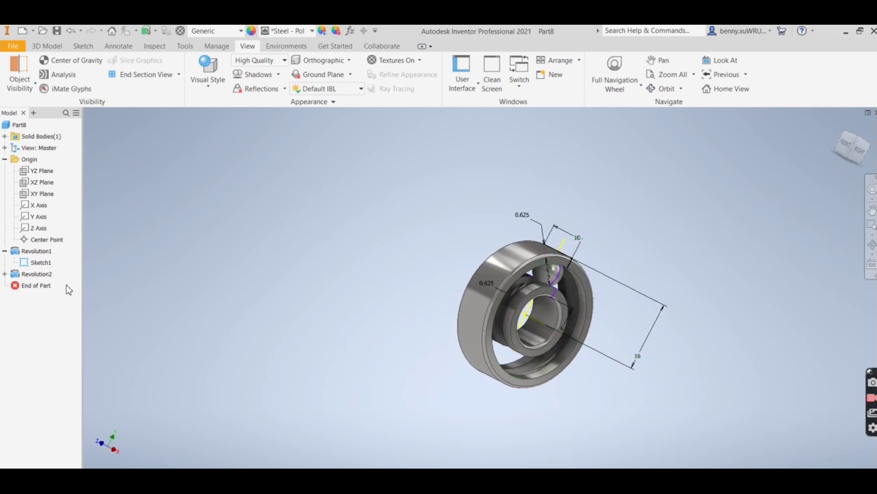
Turn off Sketch1's visibility in the browser.
left_click(41, 263)
right_click(40, 264)
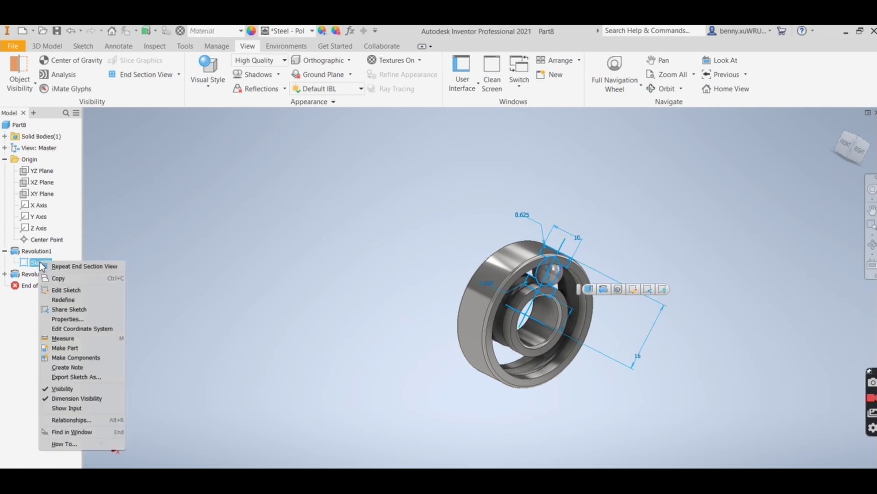
left_click(62, 390)
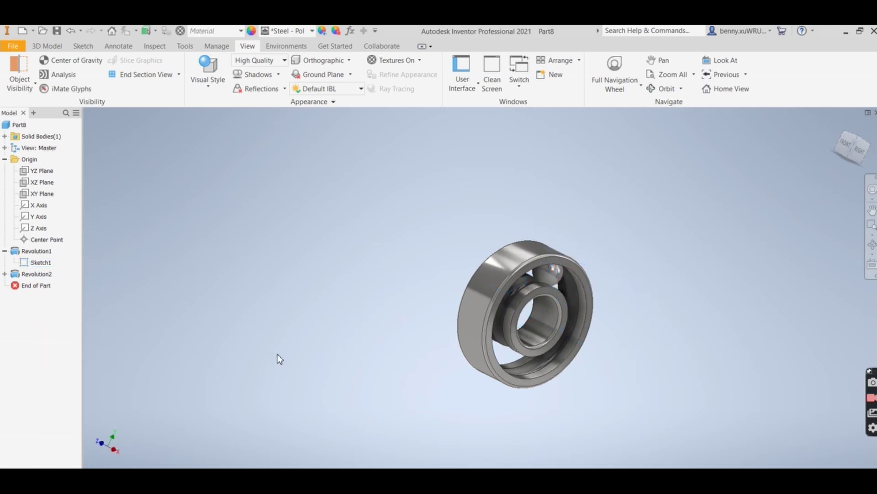
Circular-pattern Revolution2 eight times over 360° around the X Axis.
middle_click_drag(635, 308, 572, 289, "shift")
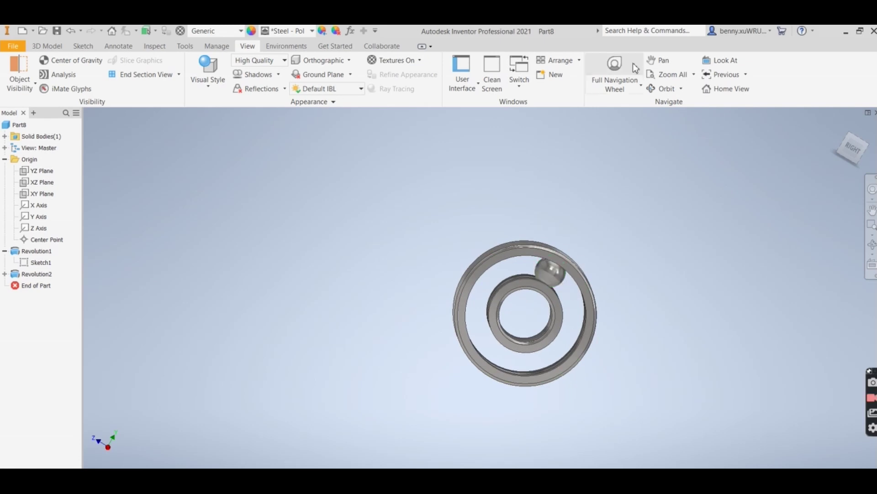
left_click(47, 45)
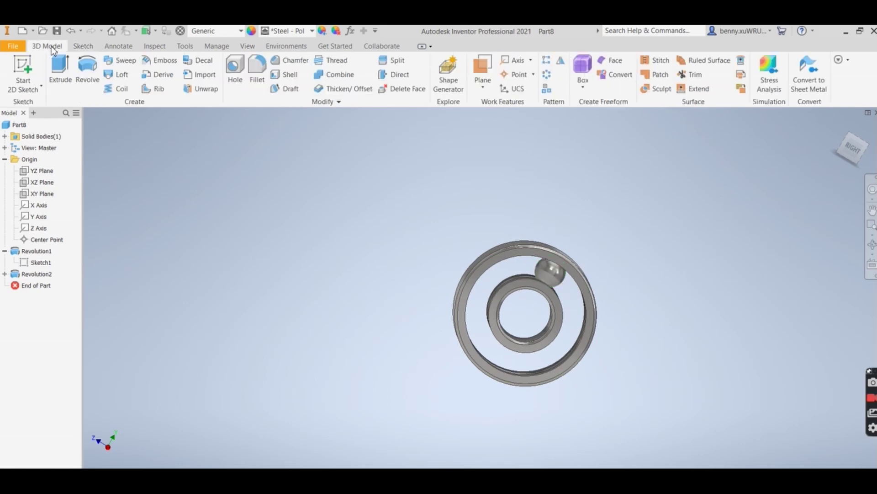
left_click(547, 76)
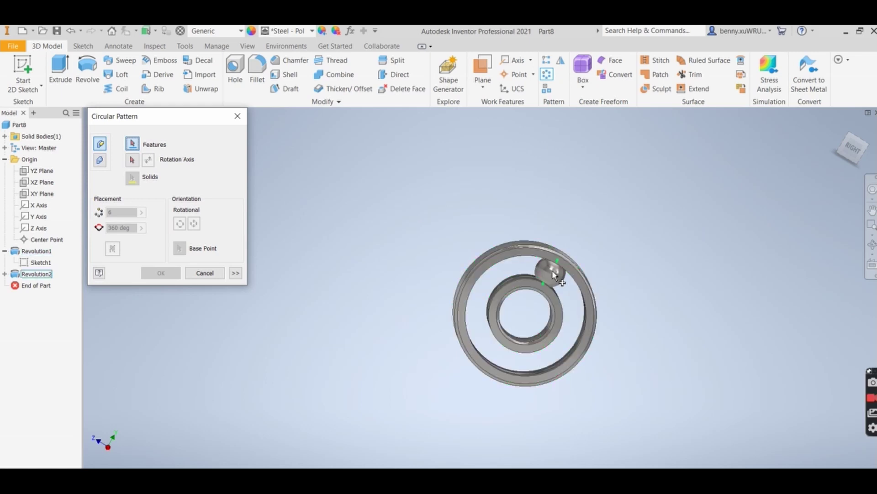
left_click(7, 278)
left_click(5, 275)
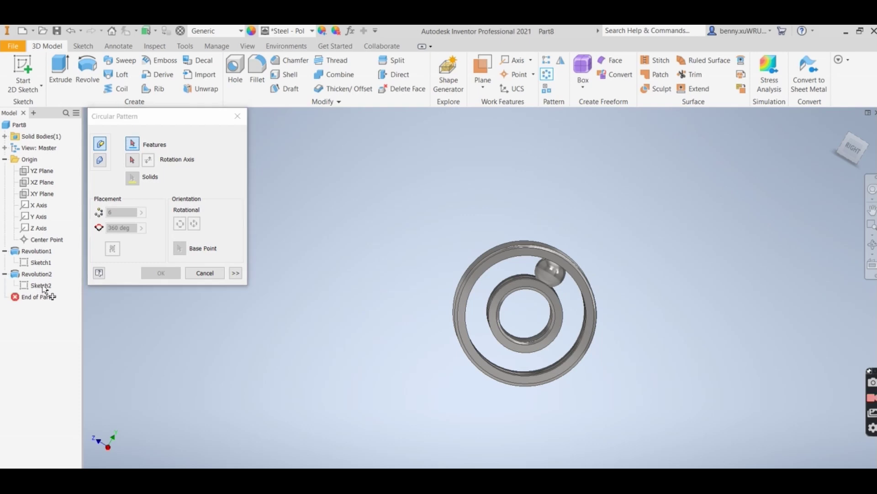
left_click(37, 274)
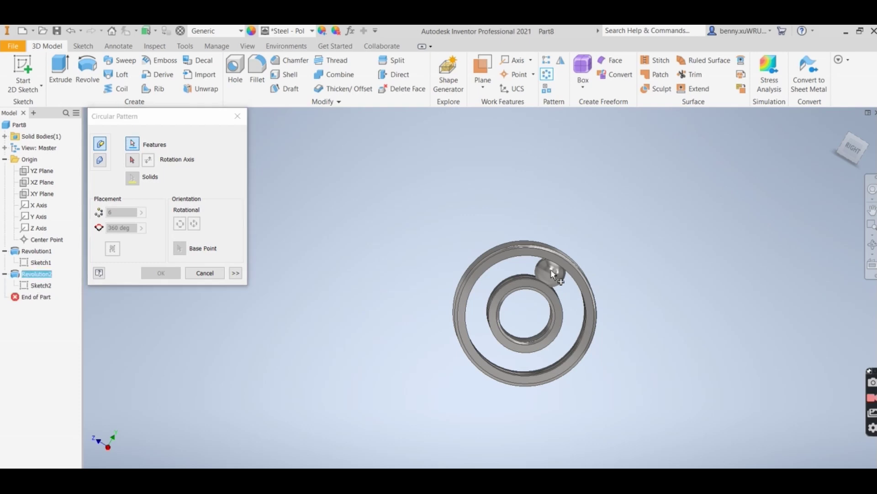
left_click(132, 161)
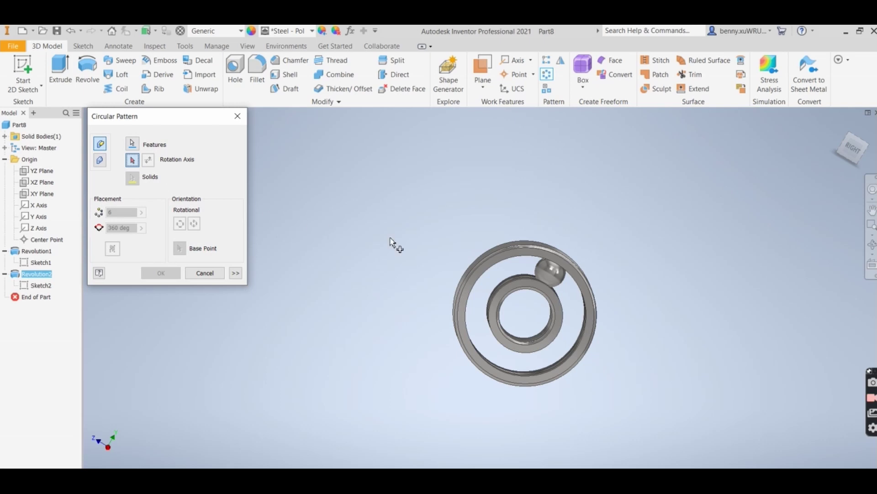
left_click(41, 206)
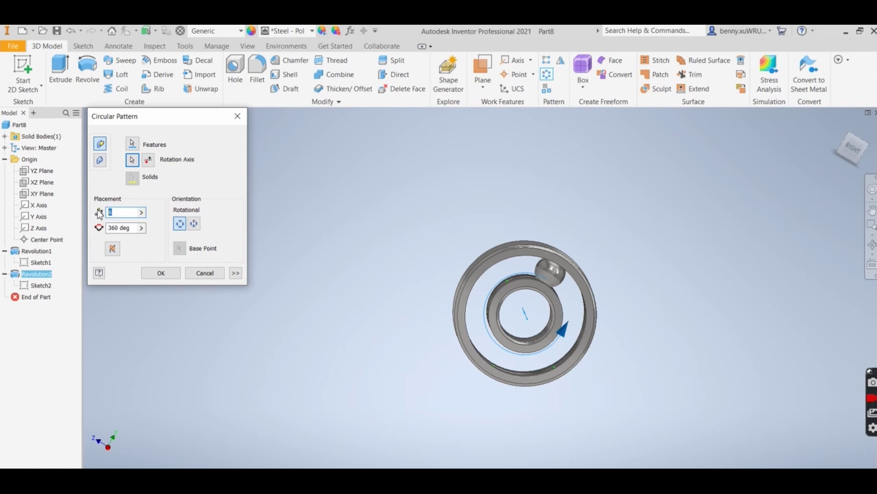
left_click(169, 273)
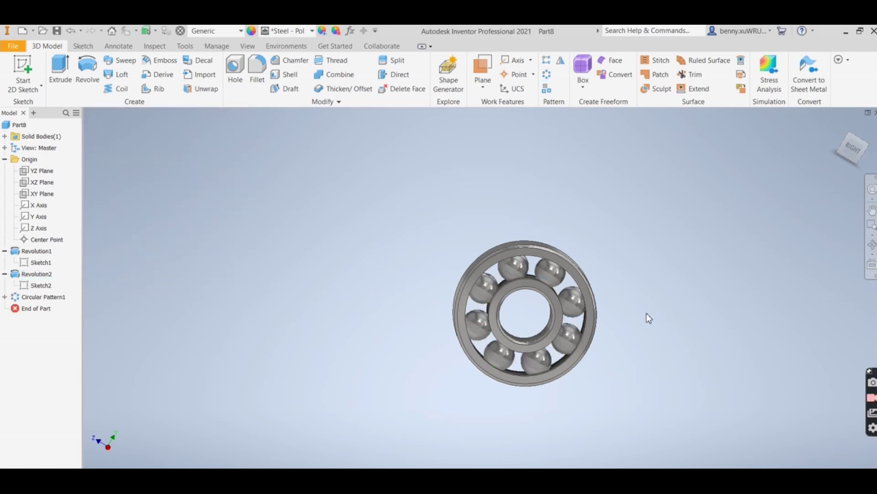
middle_click_drag(639, 324, 630, 304, "shift")
scroll(630, 304, "up", 5)
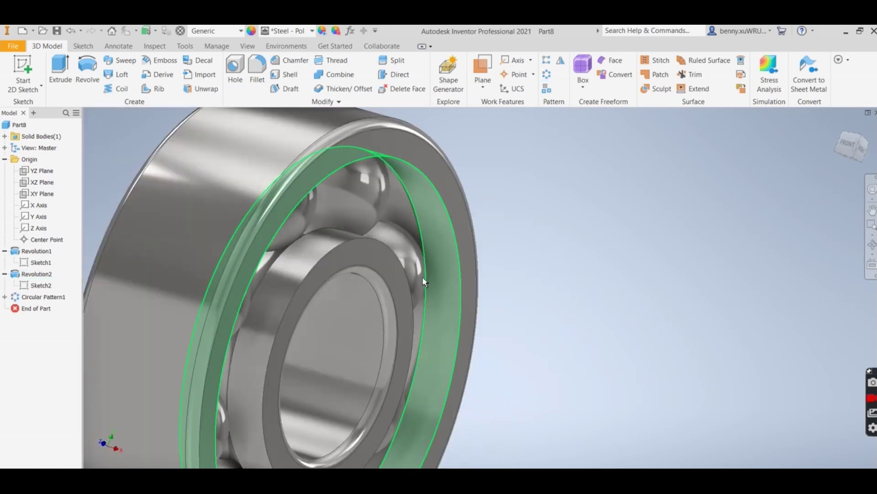
middle_click_drag(523, 274, 575, 271, "shift")
scroll(599, 272, "down", 6)
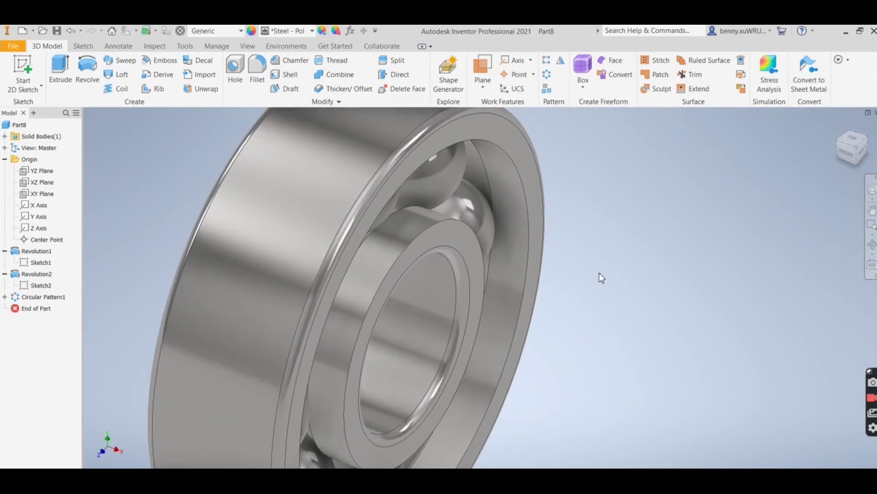
middle_click_drag(632, 287, 685, 307, "shift")
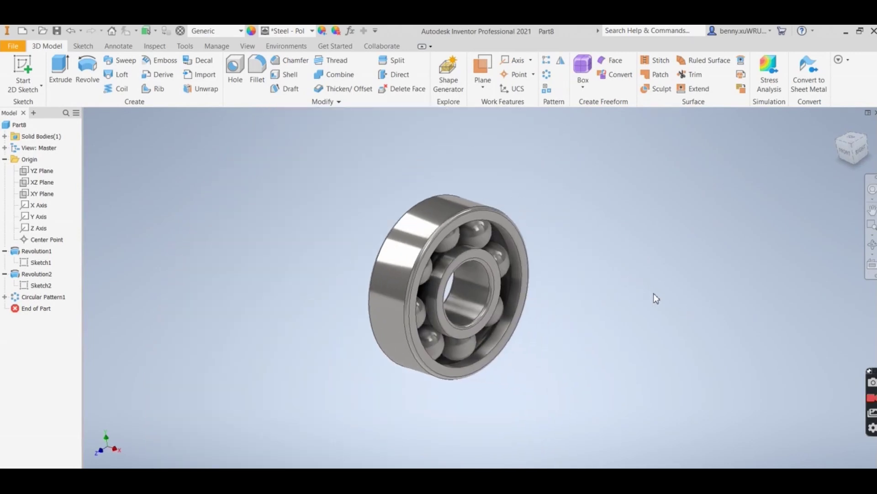